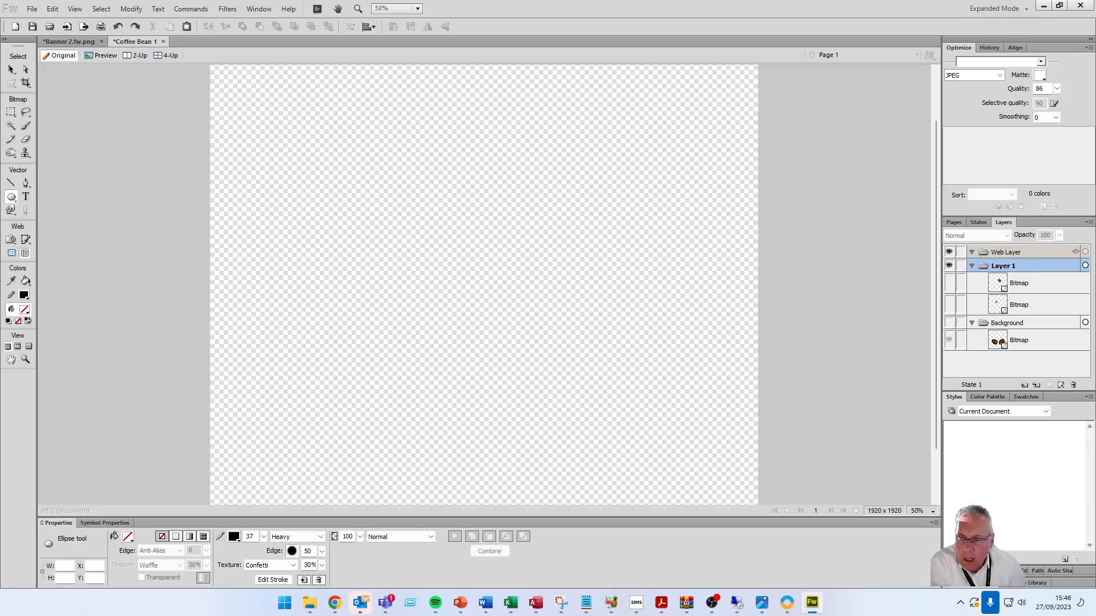
- Draw a black line across the upper part of the canvas with the Pencil tool at 100% opacity
left_click(12, 139)
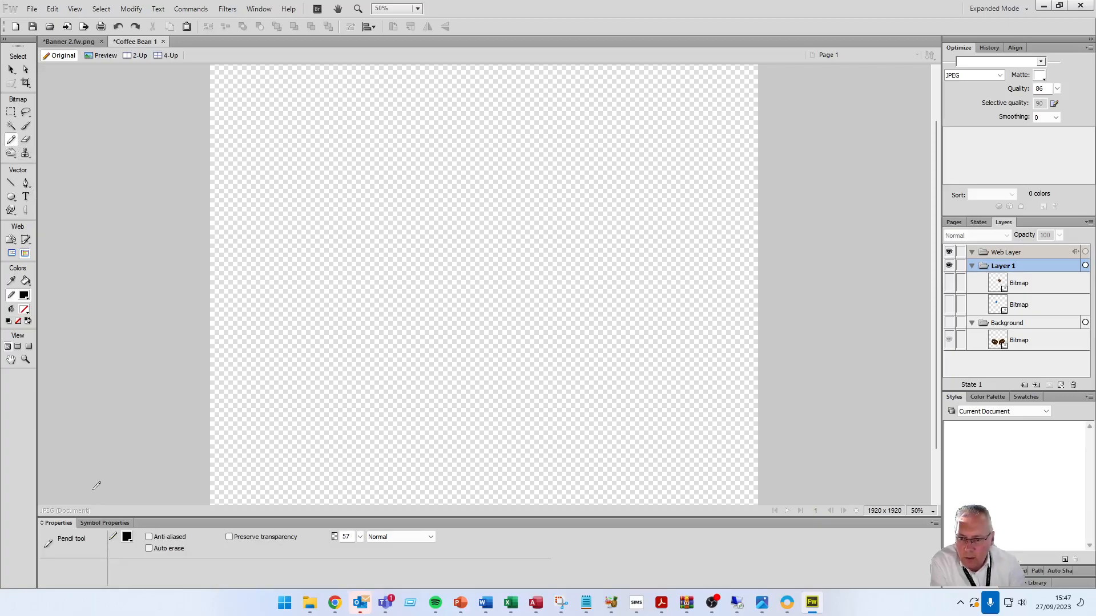
left_click(128, 539)
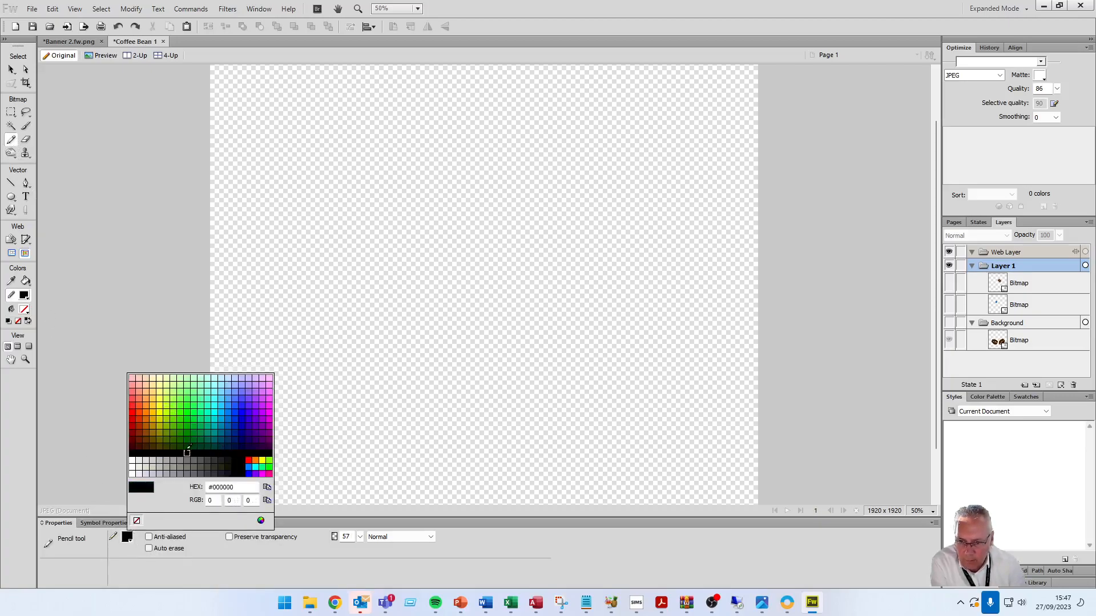
left_click(138, 451)
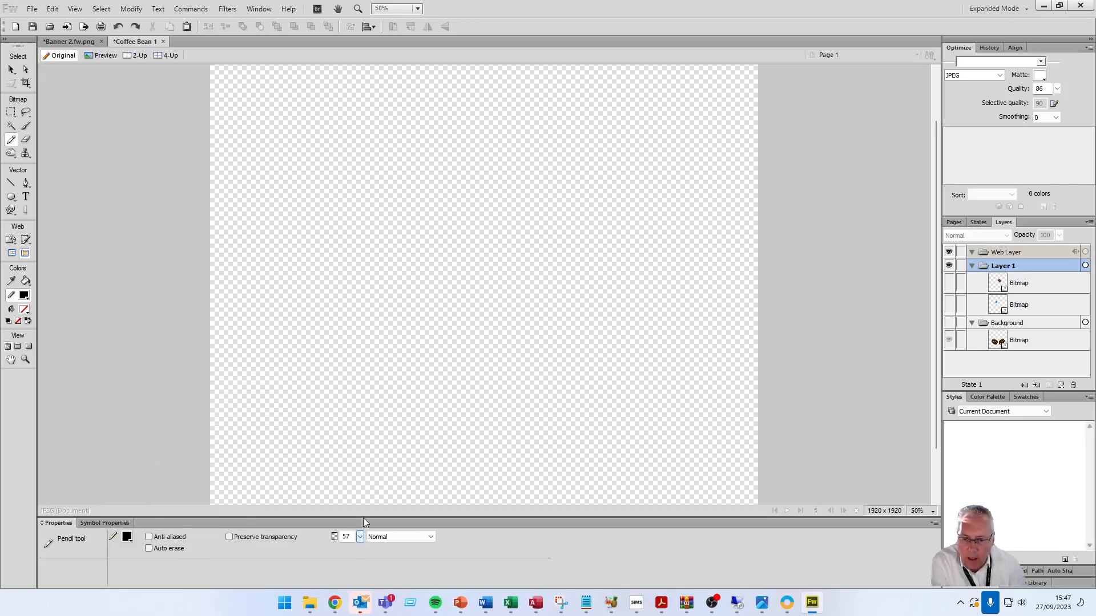
left_click_drag(359, 539, 363, 522)
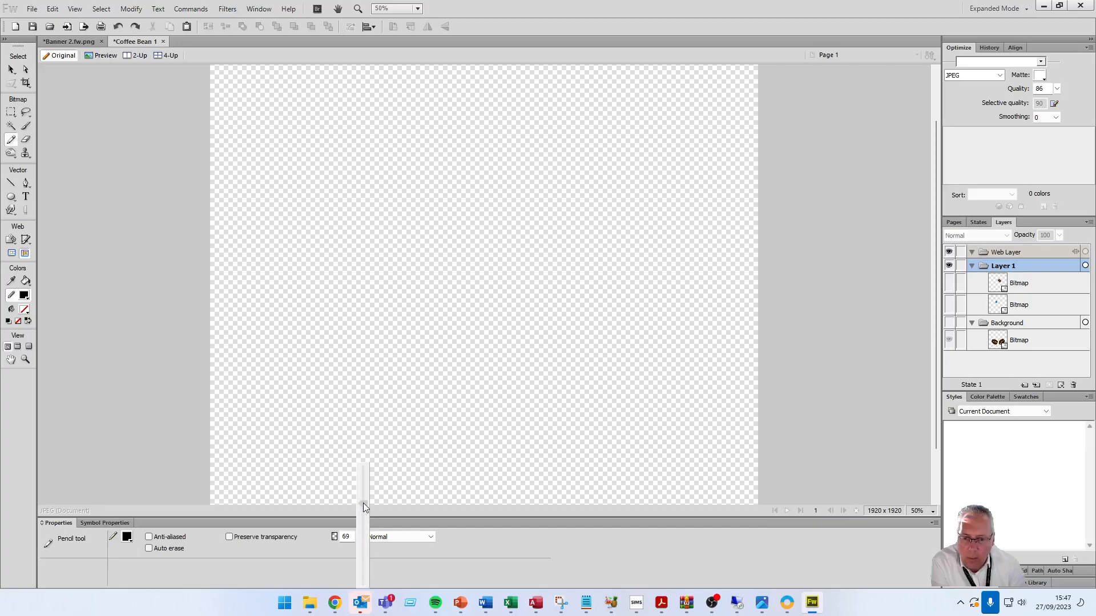
left_click_drag(363, 464, 362, 461)
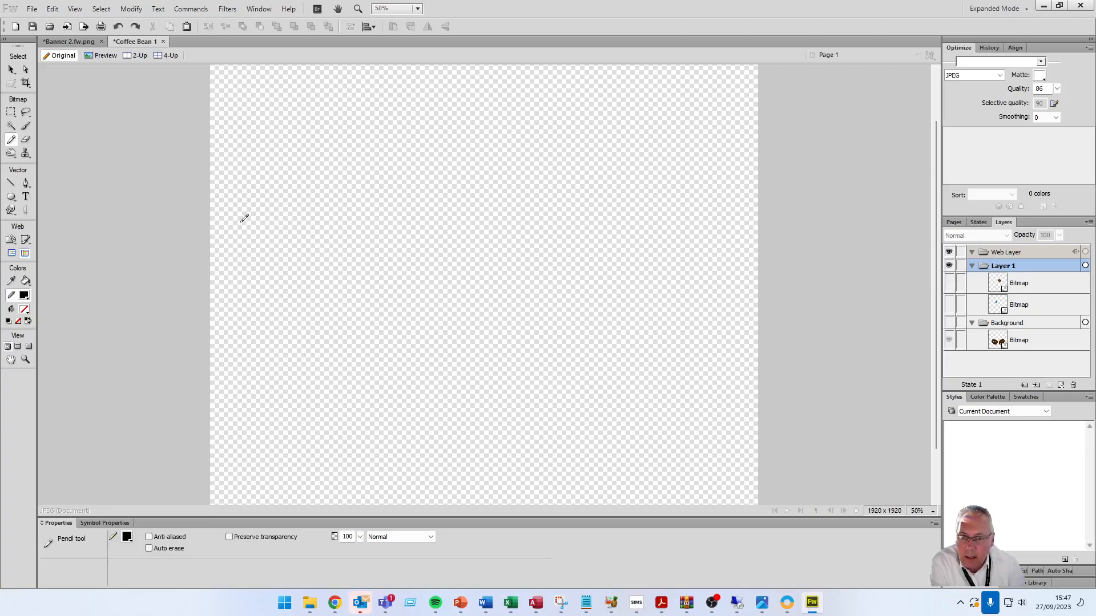
left_click_drag(237, 218, 634, 214)
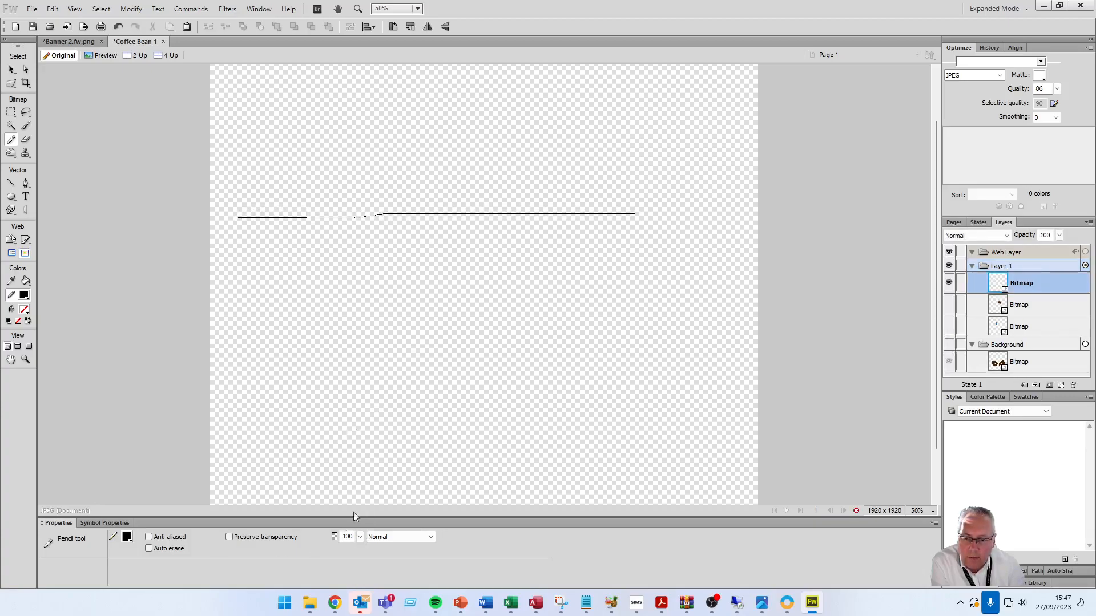
- Draw two more black pencil lines below the first, one at 50% opacity and one at 20%
mouse_move(363, 536)
left_mouse_down()
mouse_move(363, 467)
mouse_move(364, 524)
left_mouse_up()
left_click_drag(240, 280, 630, 266)
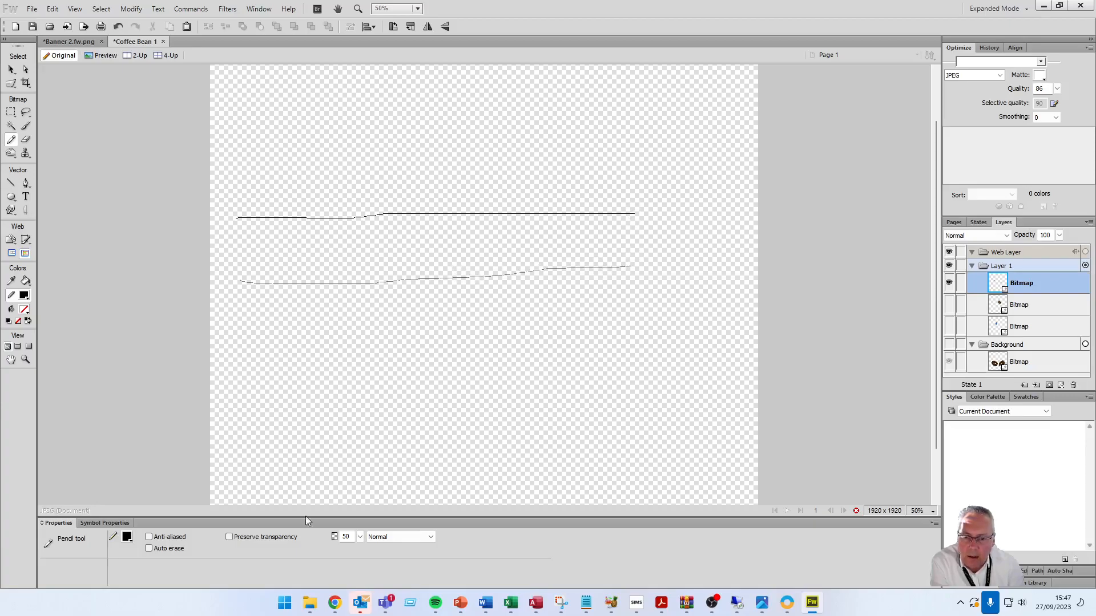
left_click(360, 536)
left_click_drag(362, 540, 363, 562)
left_click_drag(308, 342, 613, 331)
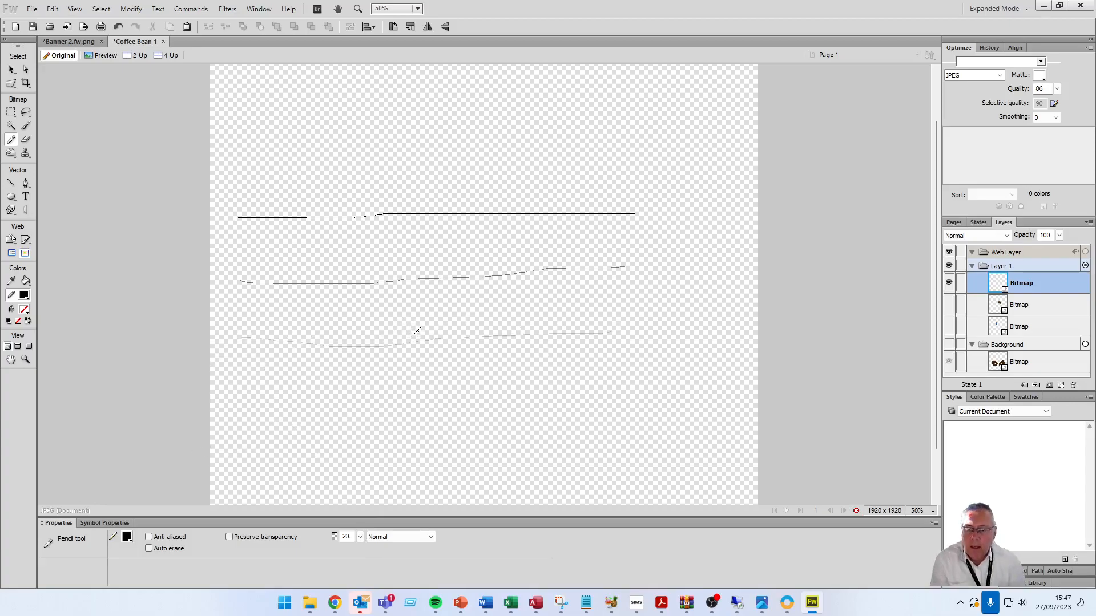
- Set the pencil colour to dark blue and the opacity to 100%, and draw blue test strokes on the canvas
left_click(130, 545)
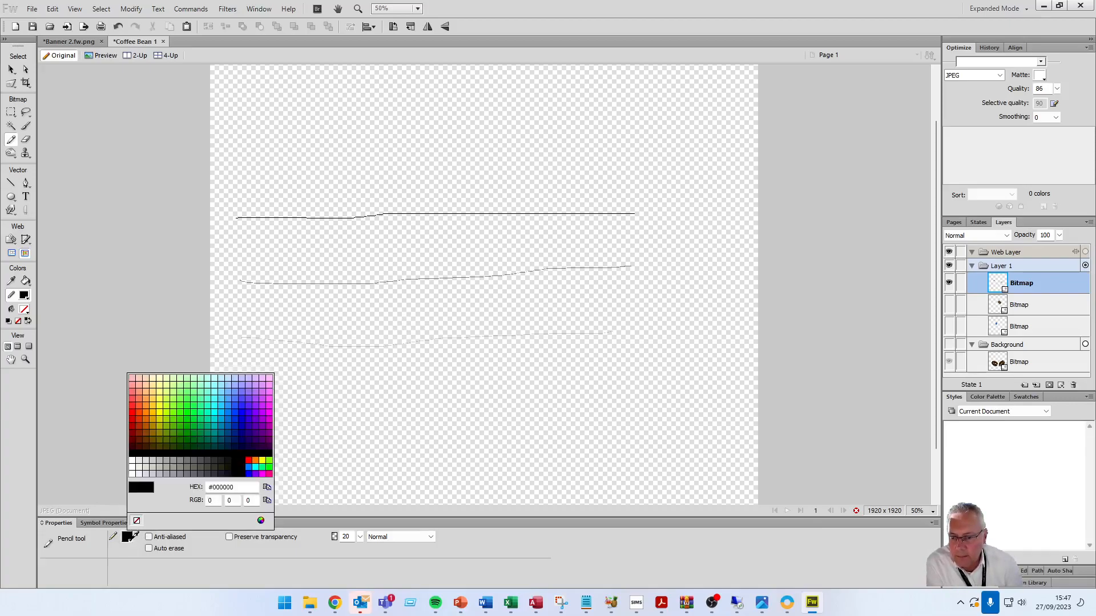
left_click(249, 423)
left_click(360, 537)
left_click_drag(363, 539, 362, 438)
left_click_drag(252, 378, 569, 366)
mouse_move(456, 349)
left_mouse_down()
mouse_move(518, 350)
mouse_move(594, 244)
mouse_move(464, 168)
mouse_move(422, 244)
left_mouse_up()
- Undo all the pencil strokes to clear the canvas
key("v")
key("ctrl+z")
key("ctrl+z")
key("ctrl+z")
key("ctrl+z")
key("ctrl+z")
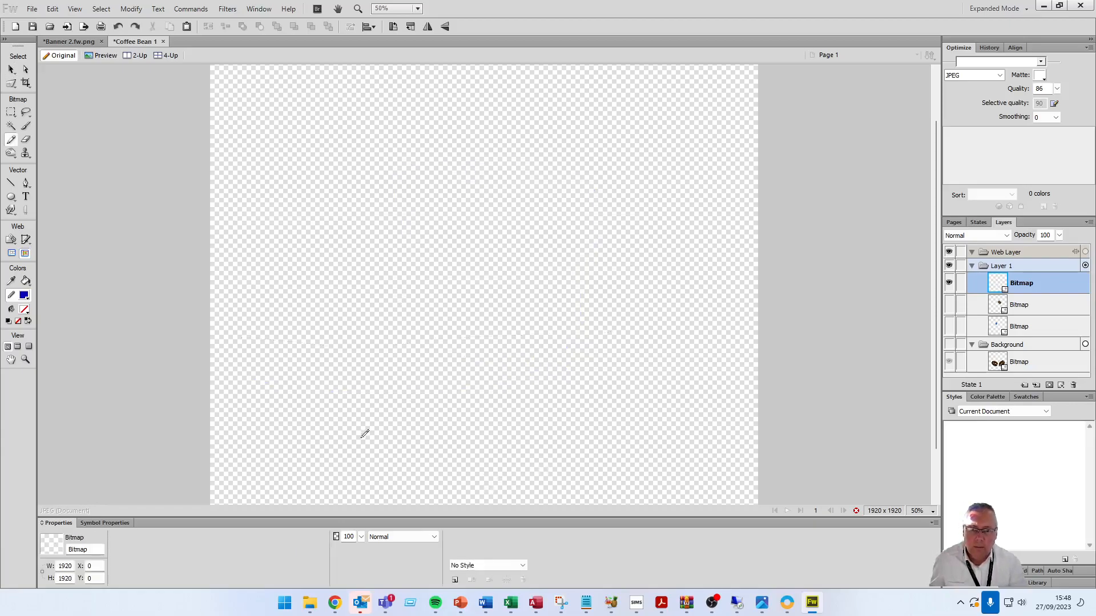
key("y")
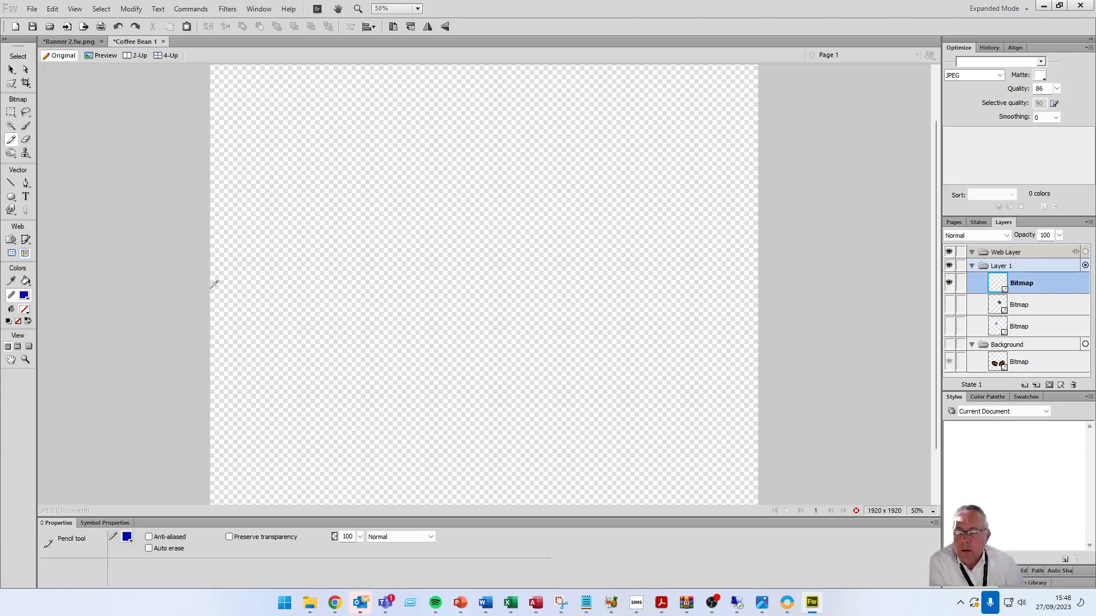
- Draw a thin blue line across the upper canvas with the Brush tool at tip size 6
left_click(27, 127)
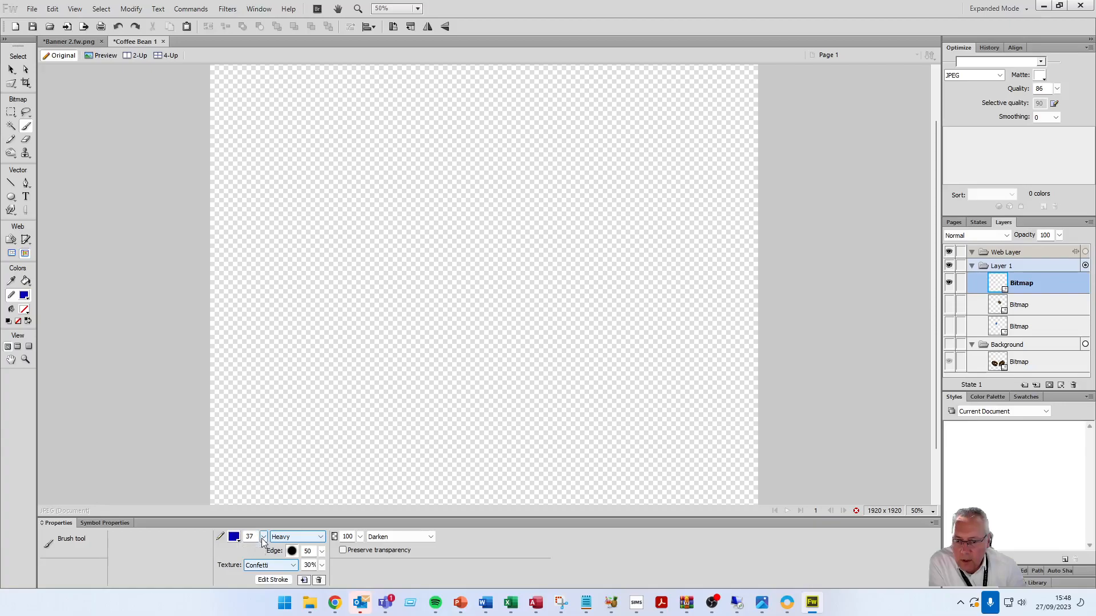
left_click(263, 541)
left_click_drag(263, 541, 265, 579)
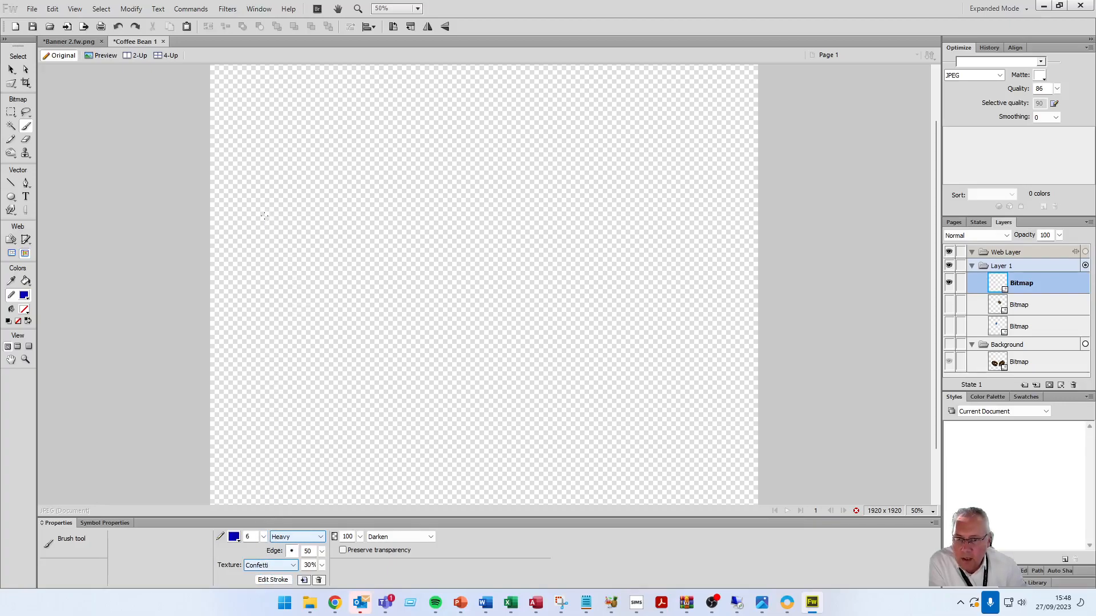
left_click_drag(237, 160, 542, 162)
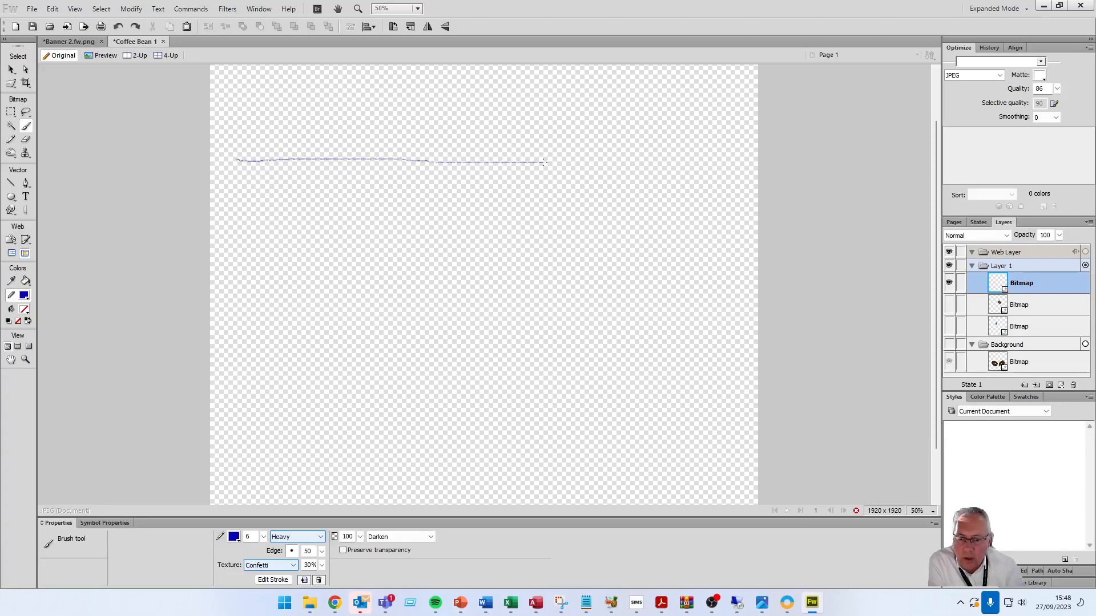
left_click_drag(625, 152, 626, 153)
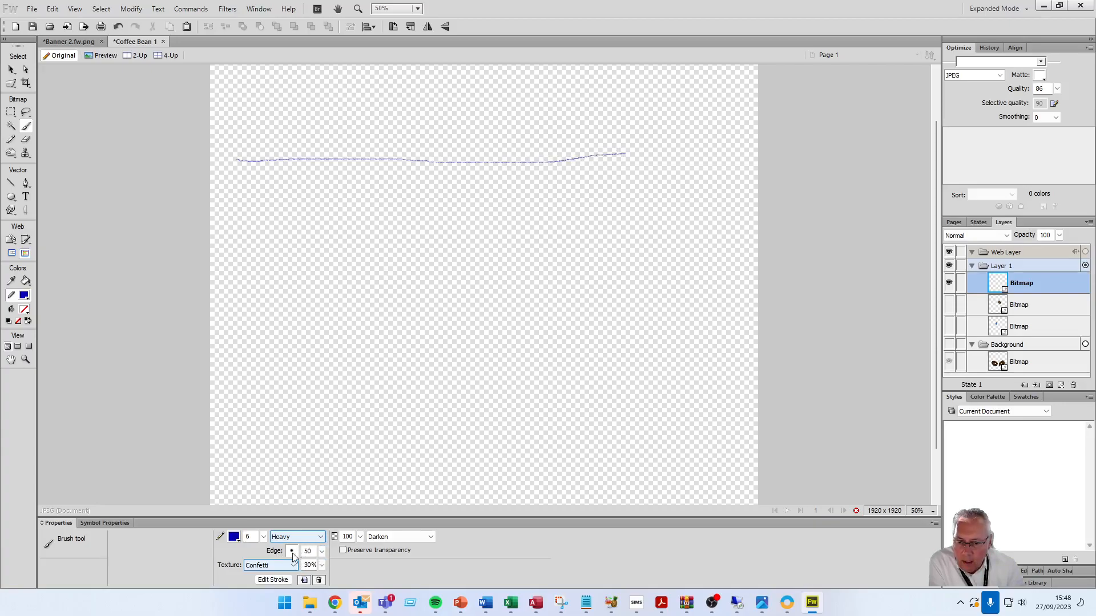
- Draw two thicker blue brush lines below the thin one, using tip sizes 19 and 41
left_click_drag(266, 542, 266, 521)
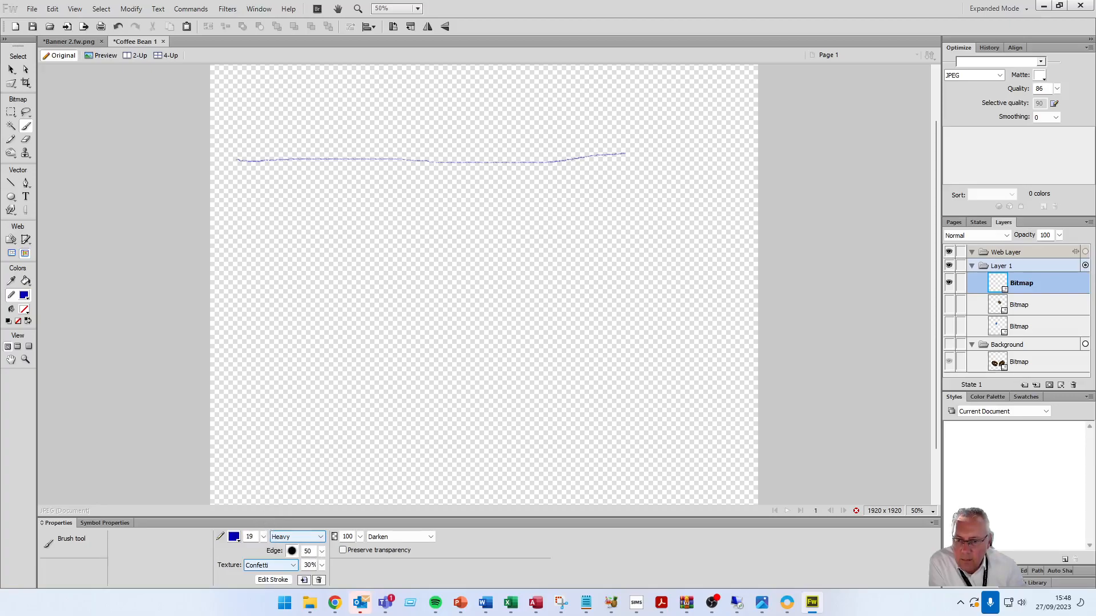
left_click_drag(247, 218, 610, 217)
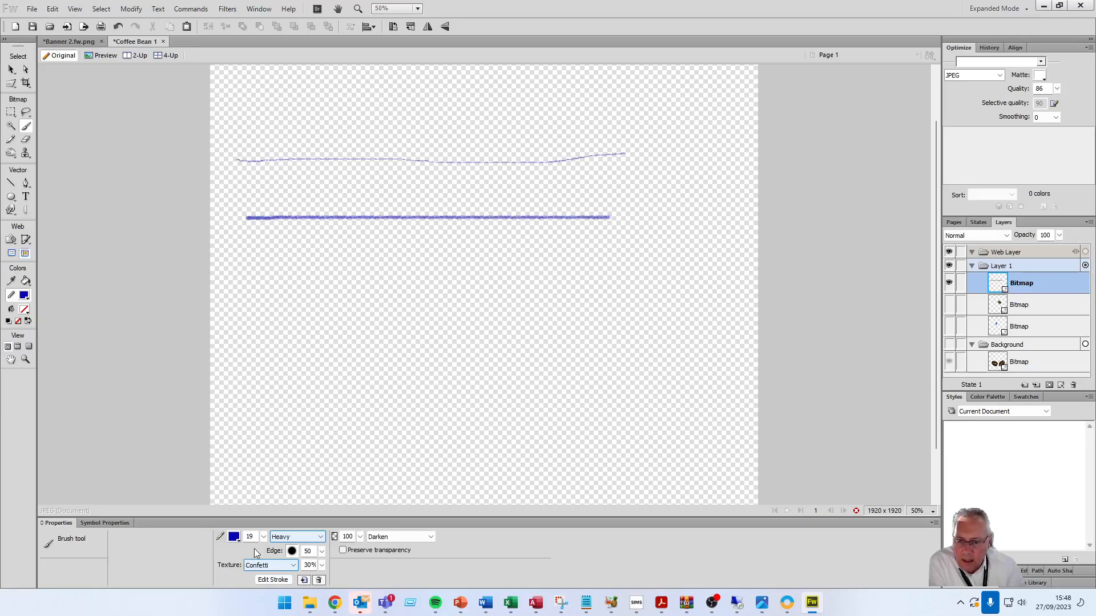
left_click(264, 536)
left_click_drag(263, 510, 264, 513)
left_click_drag(238, 320, 605, 320)
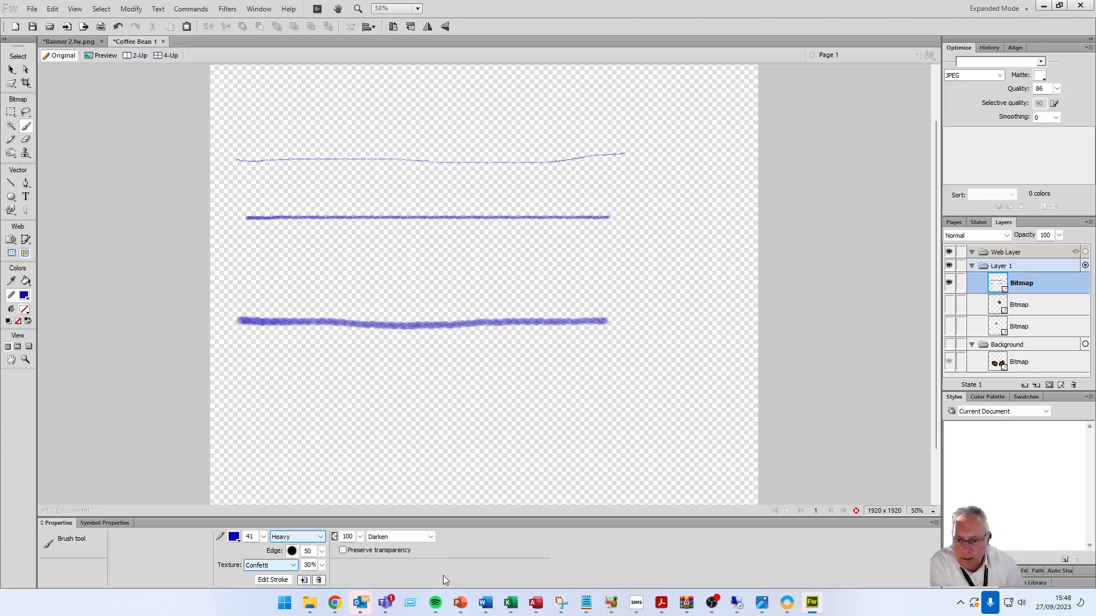
- Set the brush colour to red #D90000 and draw a line between the two thicker blue lines
left_click(238, 540)
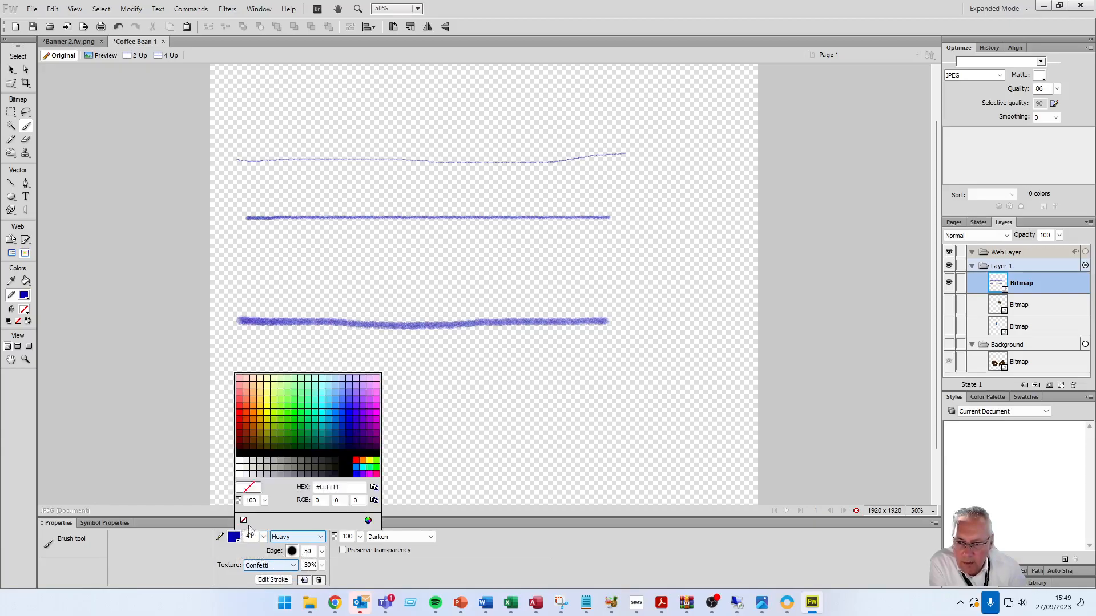
left_click(244, 418)
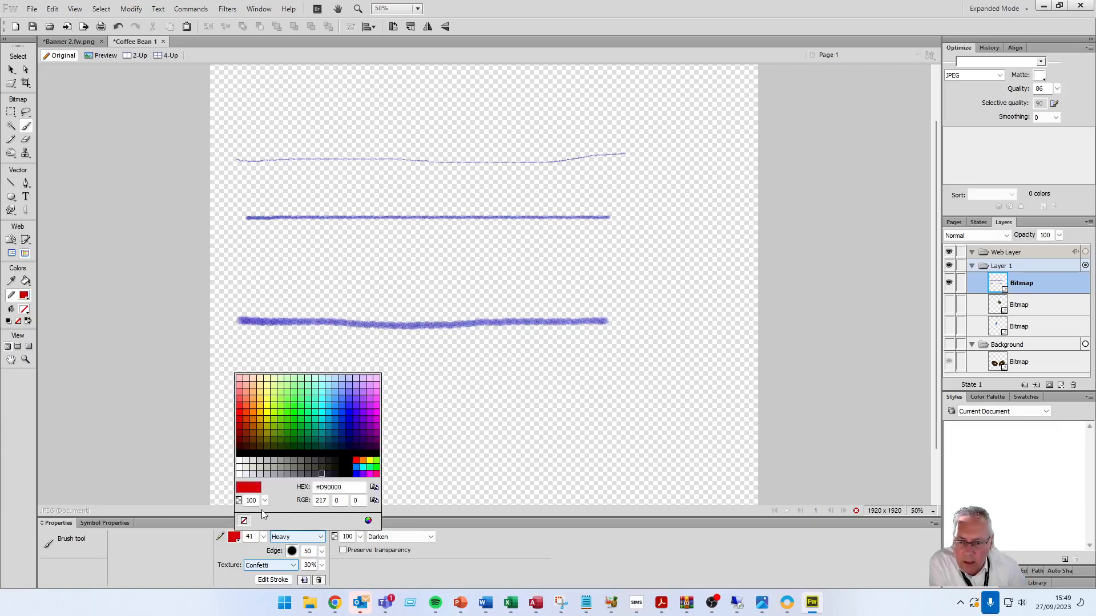
left_click(252, 489)
left_click_drag(248, 279, 585, 290)
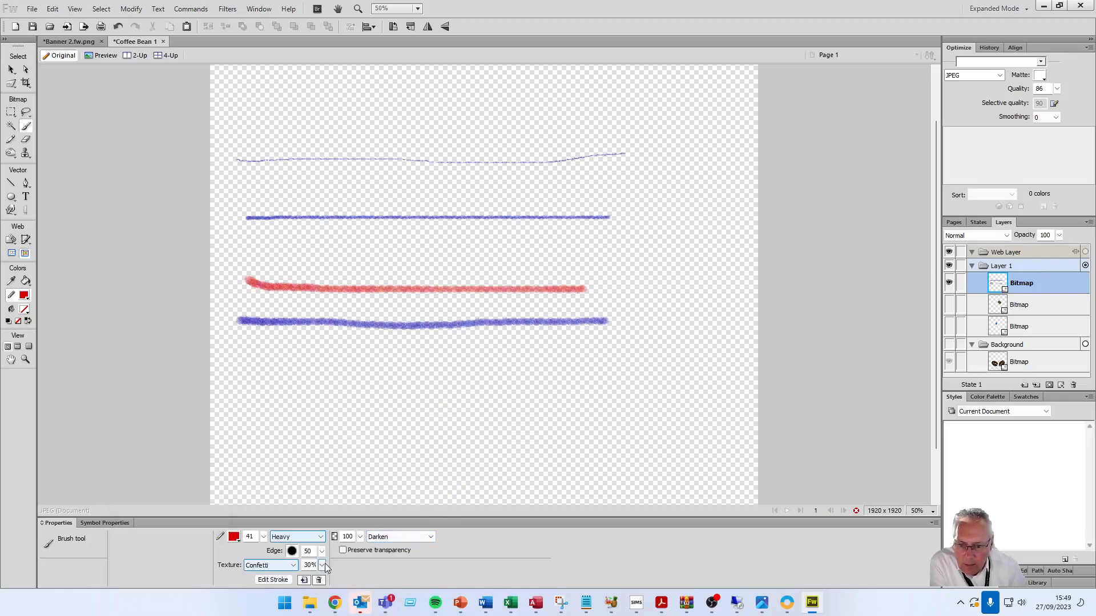
- Set the brush texture to DNA and draw a red line below the thickest blue line
left_click(294, 567)
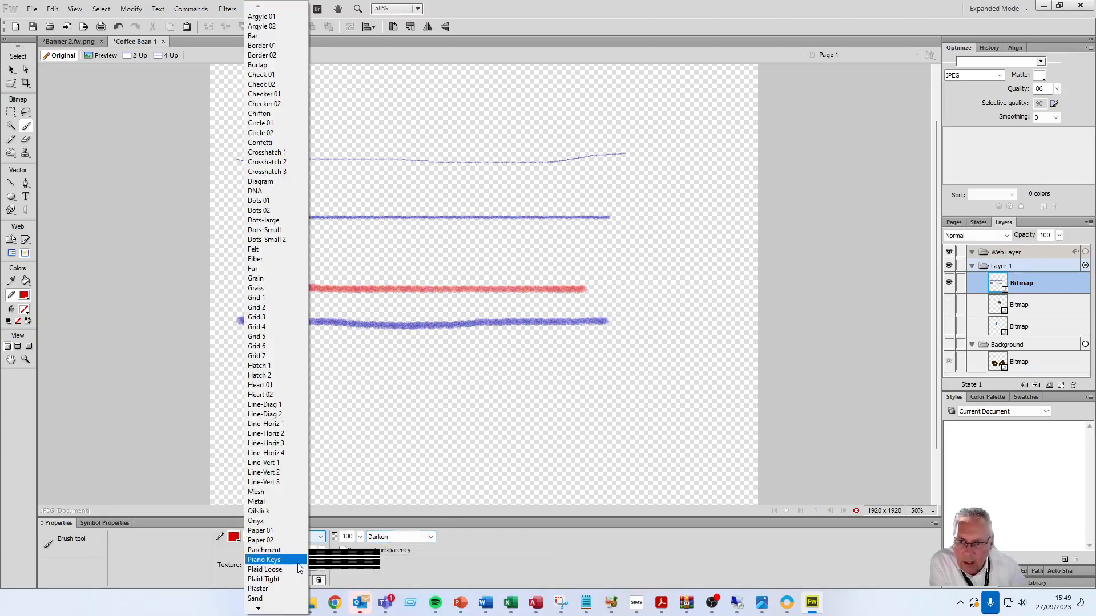
left_click(277, 191)
left_click_drag(267, 346, 525, 347)
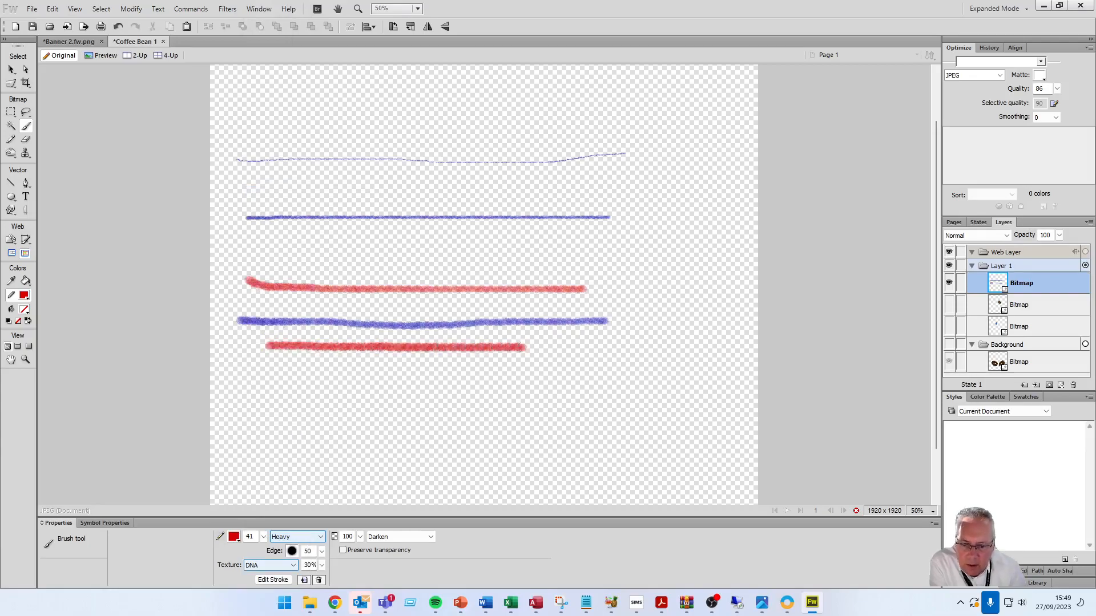
left_click(294, 566)
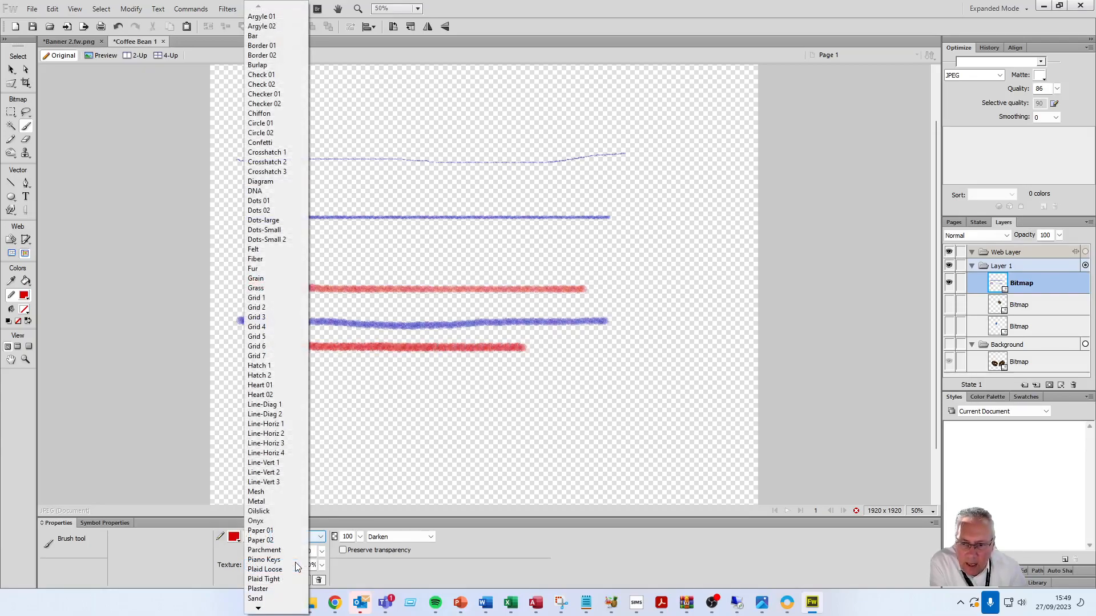
- Draw two shorter red lines below the others, one with Linear Dodge blending and one with Fuzzy Light
left_click(431, 536)
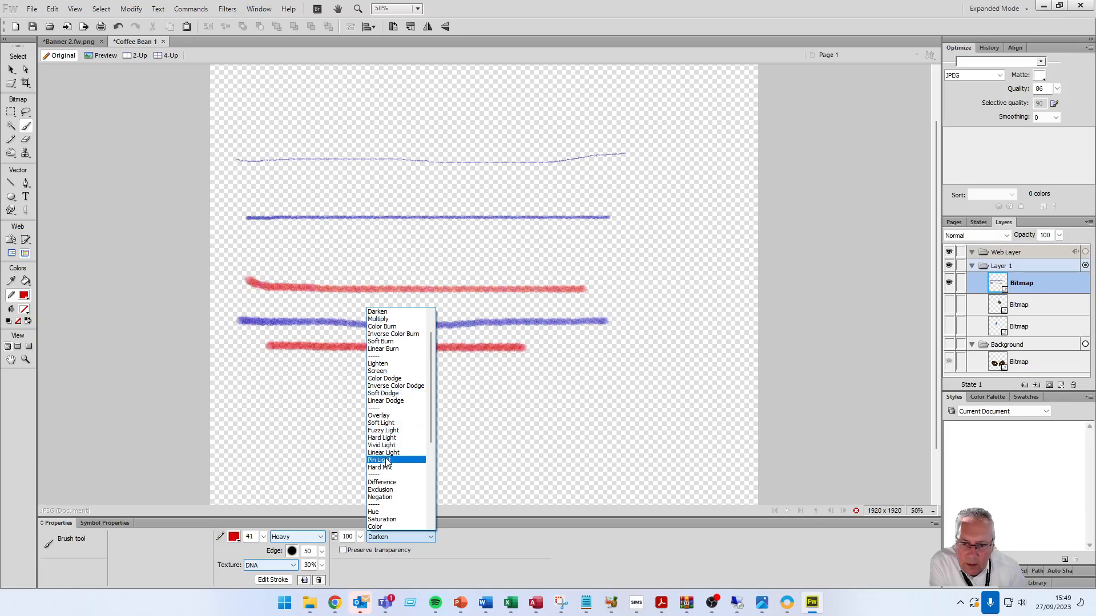
left_click(386, 401)
left_click_drag(291, 396, 482, 395)
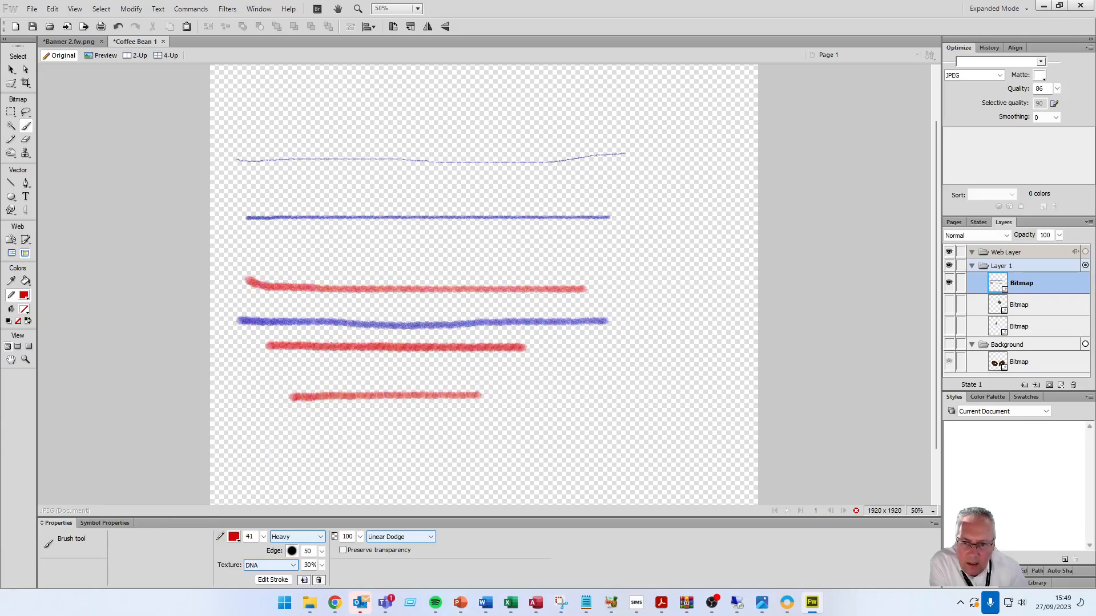
left_click(431, 537)
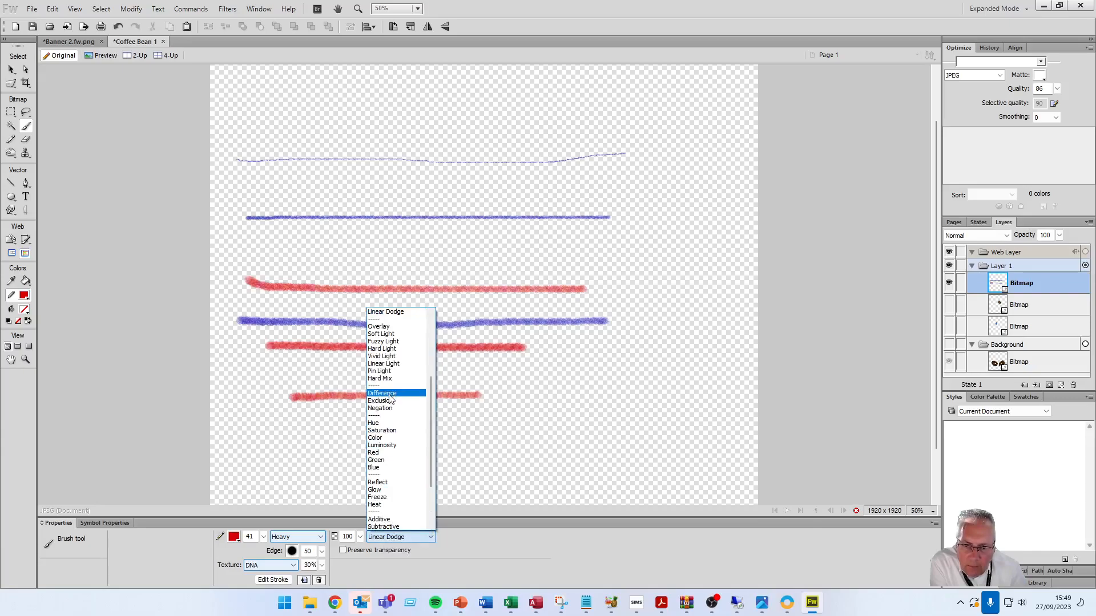
left_click(396, 341)
left_click_drag(320, 427, 502, 421)
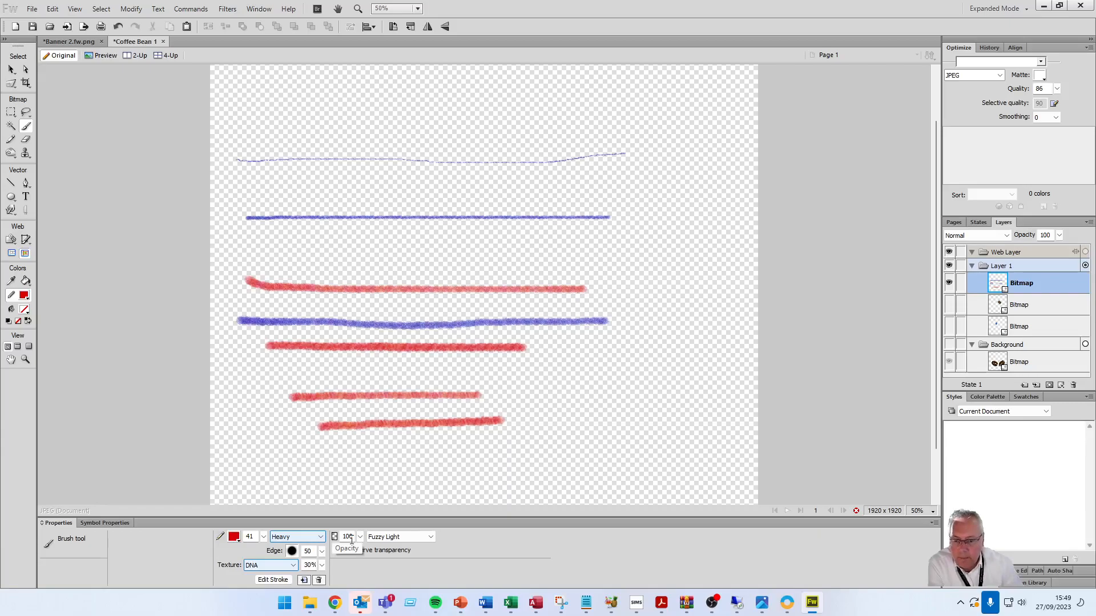
- Switch the stroke to the Basic Air Brush and draw a freehand zigzag in the canvas's upper right area
left_click(320, 538)
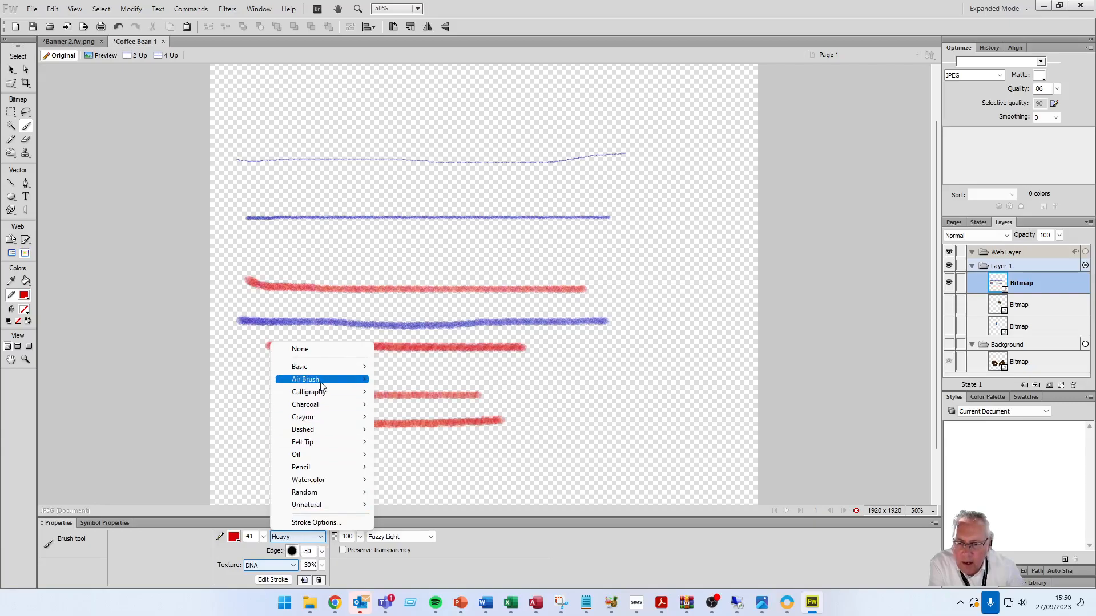
mouse_move(330, 382)
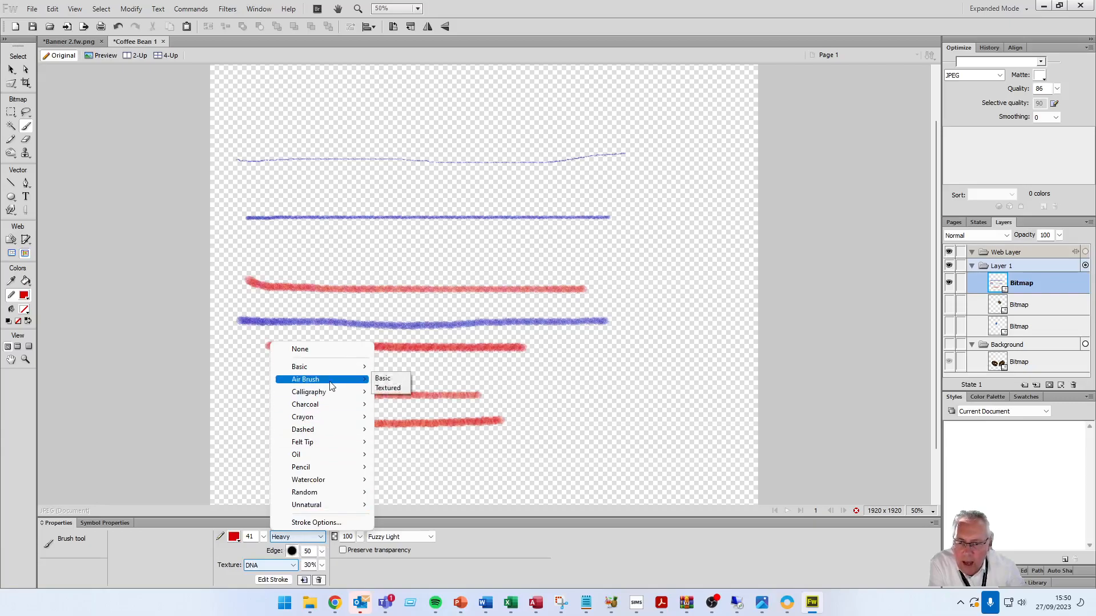
left_click(382, 379)
mouse_move(468, 98)
left_mouse_down()
mouse_move(530, 106)
mouse_move(476, 137)
mouse_move(685, 108)
mouse_move(702, 152)
mouse_move(649, 260)
mouse_move(663, 198)
mouse_move(652, 171)
mouse_move(621, 178)
left_mouse_up()
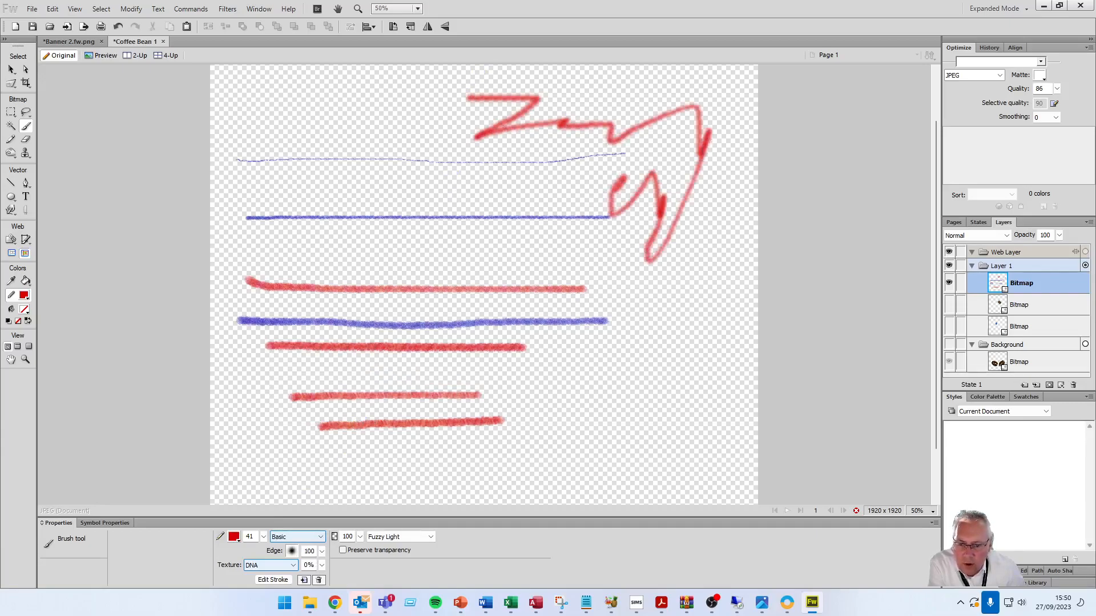
- Switch the stroke to the Felt Tip Dark Marker and draw a short red line below the existing lines
left_click(321, 536)
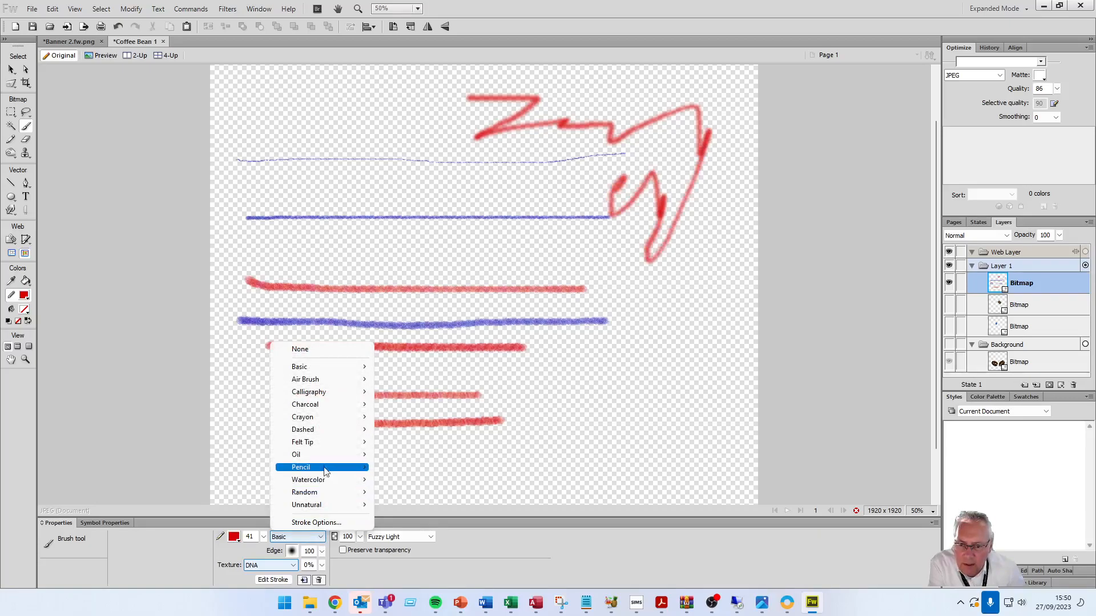
mouse_move(325, 451)
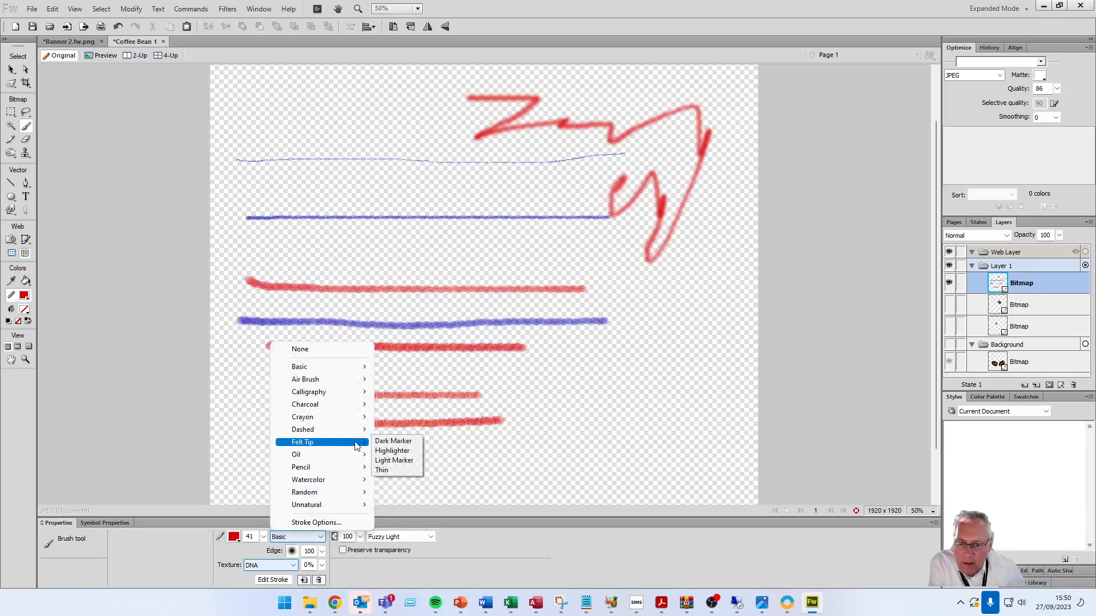
left_click(394, 441)
left_click_drag(404, 449, 578, 451)
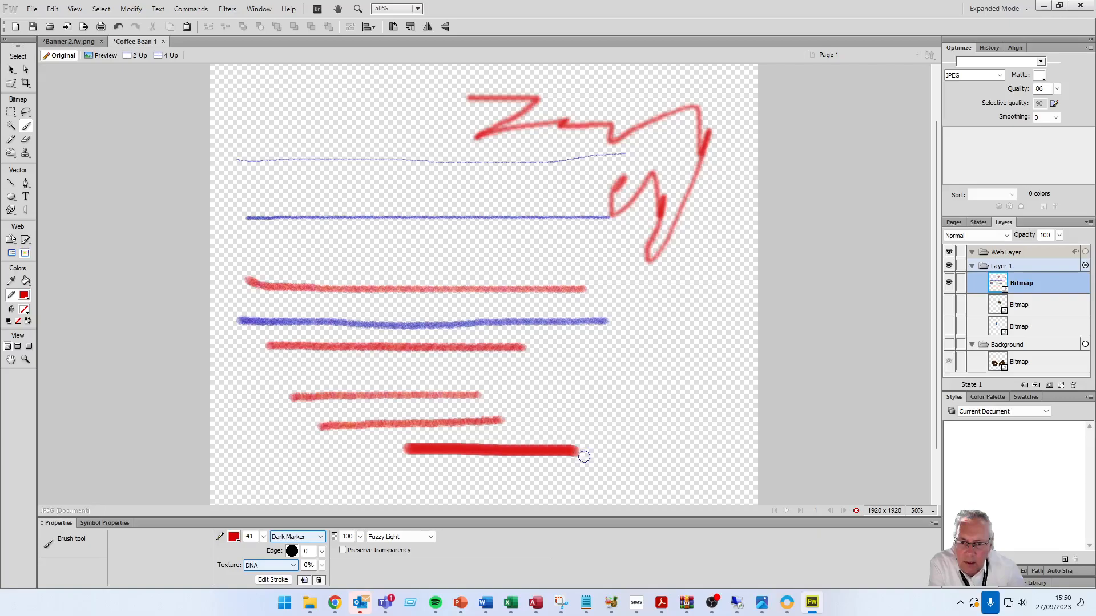
- Switch the stroke to the Unnatural 3D Glow and draw a freehand S-shaped curve in the canvas's lower right area
left_click(320, 537)
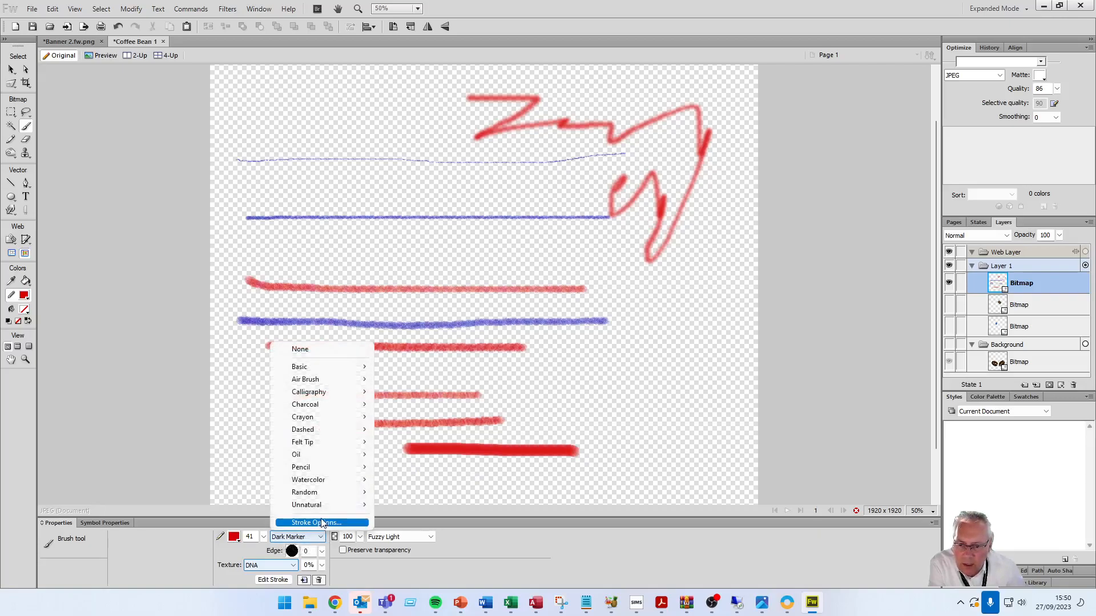
mouse_move(325, 509)
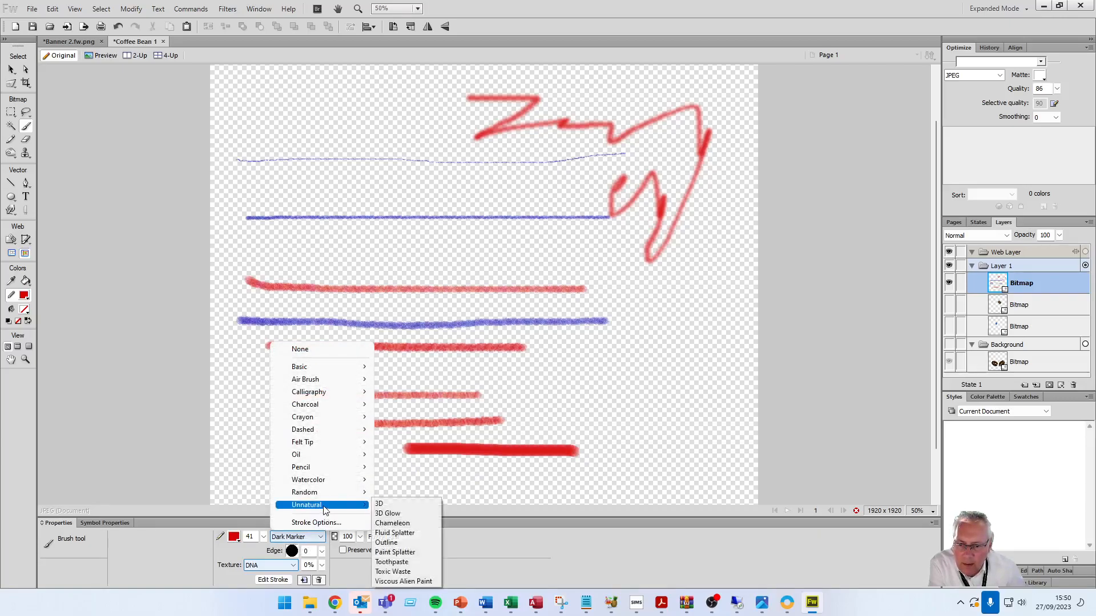
left_click(388, 513)
mouse_move(549, 403)
left_mouse_down()
mouse_move(629, 402)
mouse_move(671, 368)
mouse_move(654, 356)
mouse_move(609, 369)
mouse_move(687, 276)
left_mouse_up()
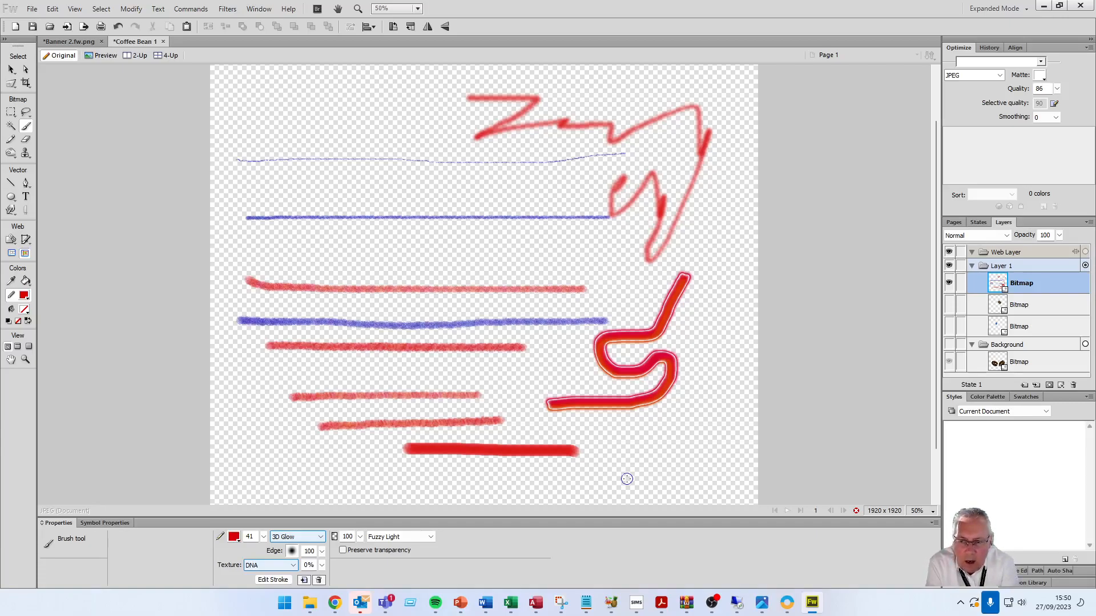
- Undo all the drawn test strokes until the canvas is empty
key("v")
key("ctrl+z")
key("ctrl+z")
key("ctrl+z")
key("ctrl+z")
key("ctrl+z")
key("ctrl+z")
key("ctrl+z")
key("ctrl+z")
key("ctrl+z")
key("ctrl+z")
key("b")
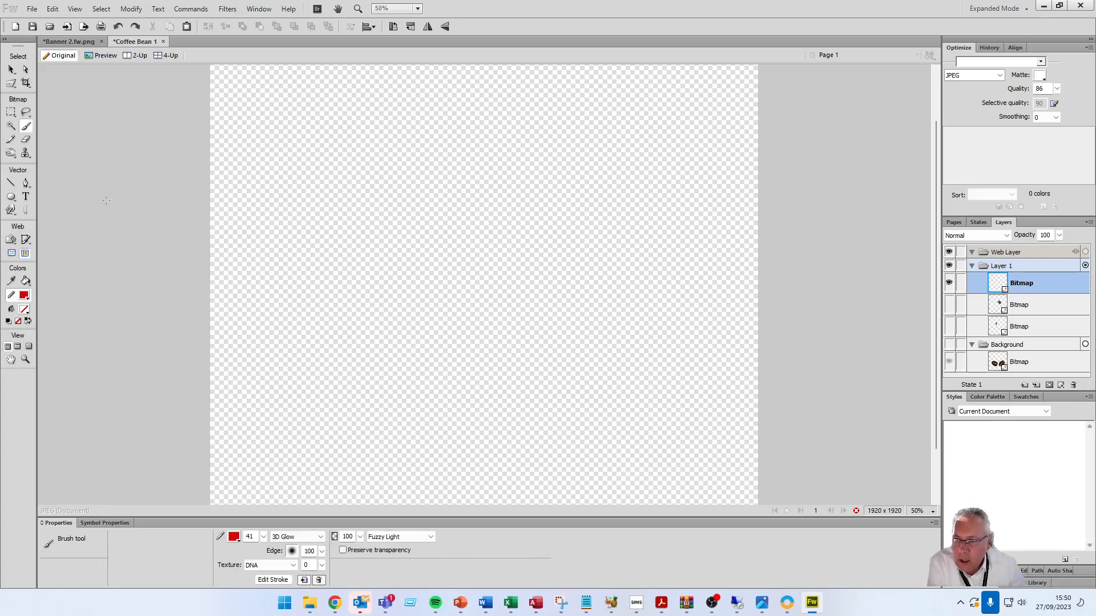
- Try the Line tool with a test line in the canvas's upper left area and undo it
left_click(12, 184)
mouse_move(250, 142)
left_mouse_down()
mouse_move(524, 142)
mouse_move(525, 379)
mouse_move(262, 375)
mouse_move(272, 157)
mouse_move(262, 158)
left_mouse_up()
key("ctrl+z")
key("ctrl+z")
key("ctrl+z")
key("ctrl+z")
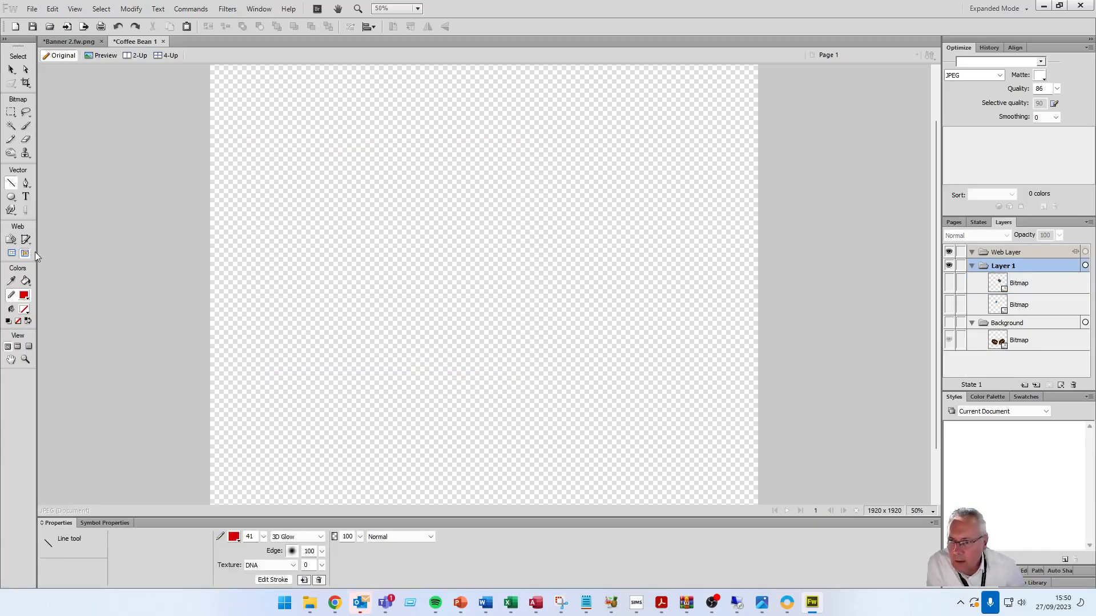
- Choose the Ellipse tool and give it a black Basic Hard Line stroke with size 40 and edge softness 1
left_click(16, 201)
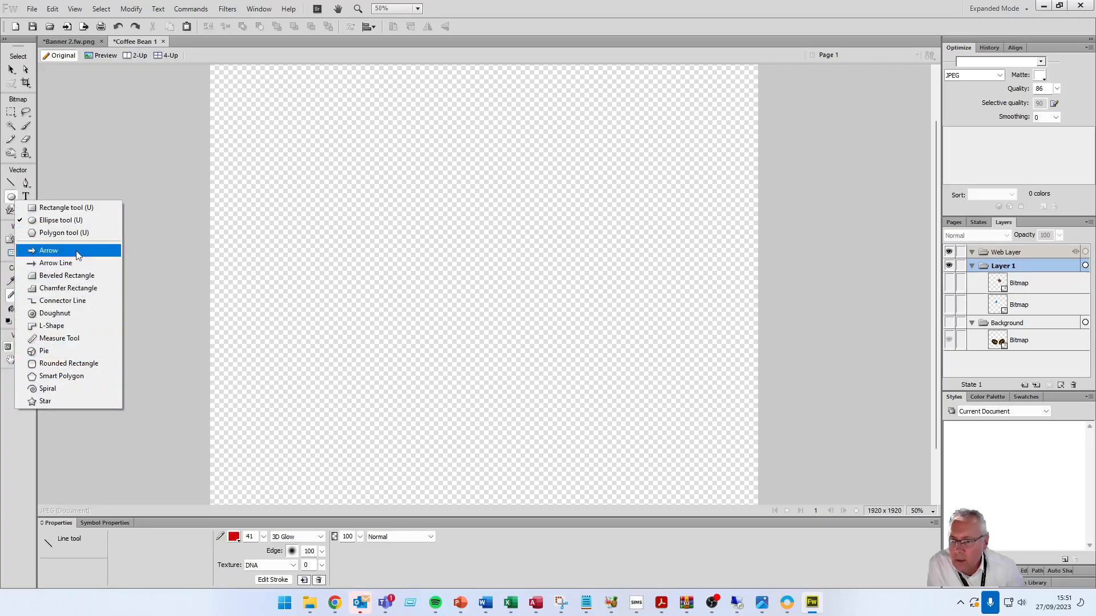
left_click(68, 221)
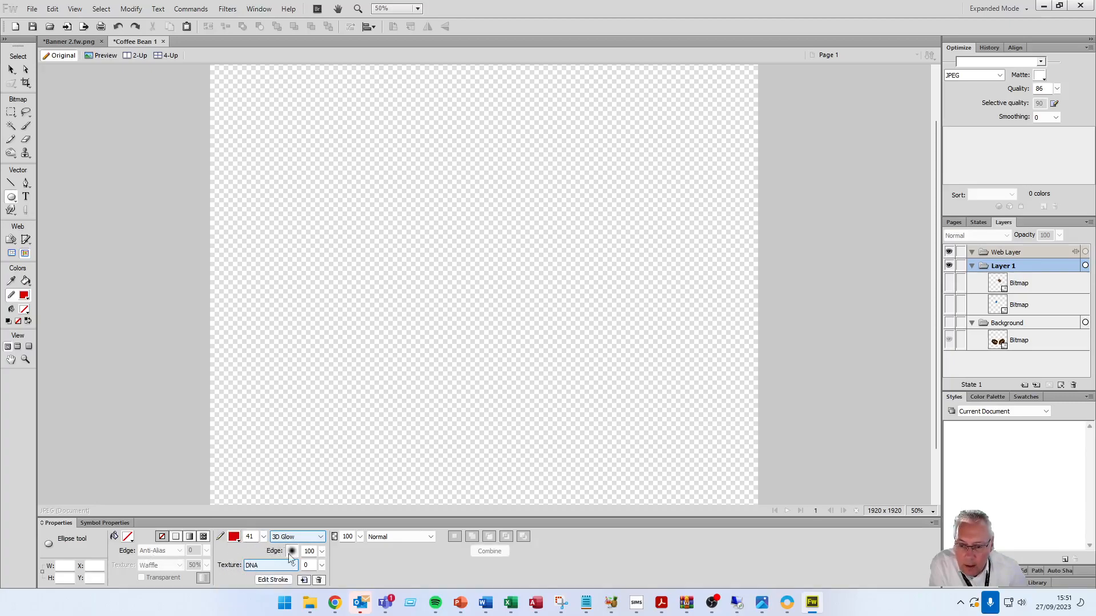
left_click(319, 537)
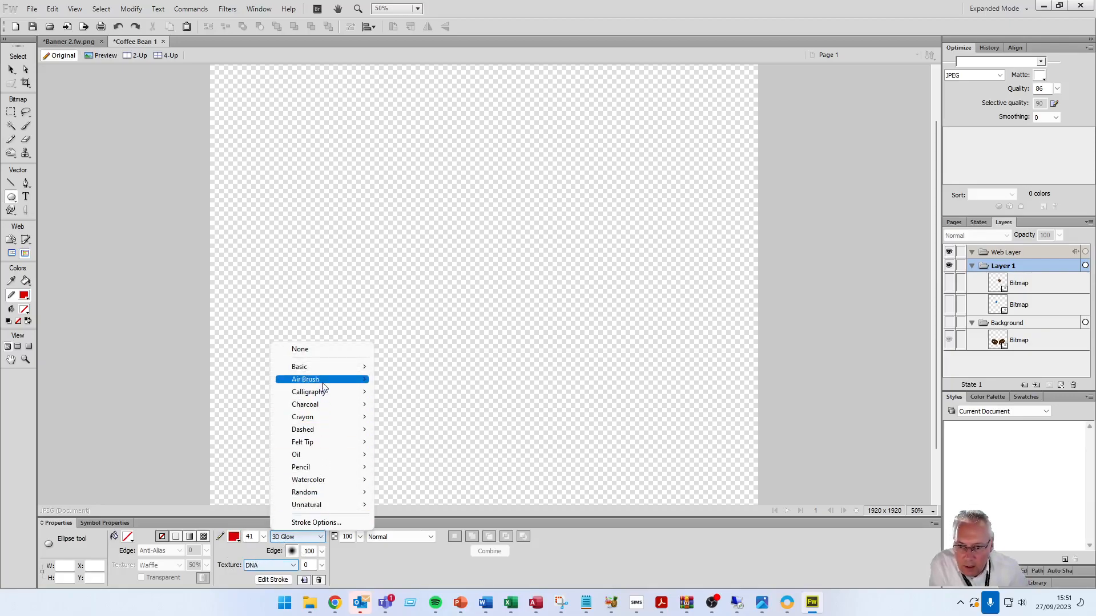
mouse_move(346, 372)
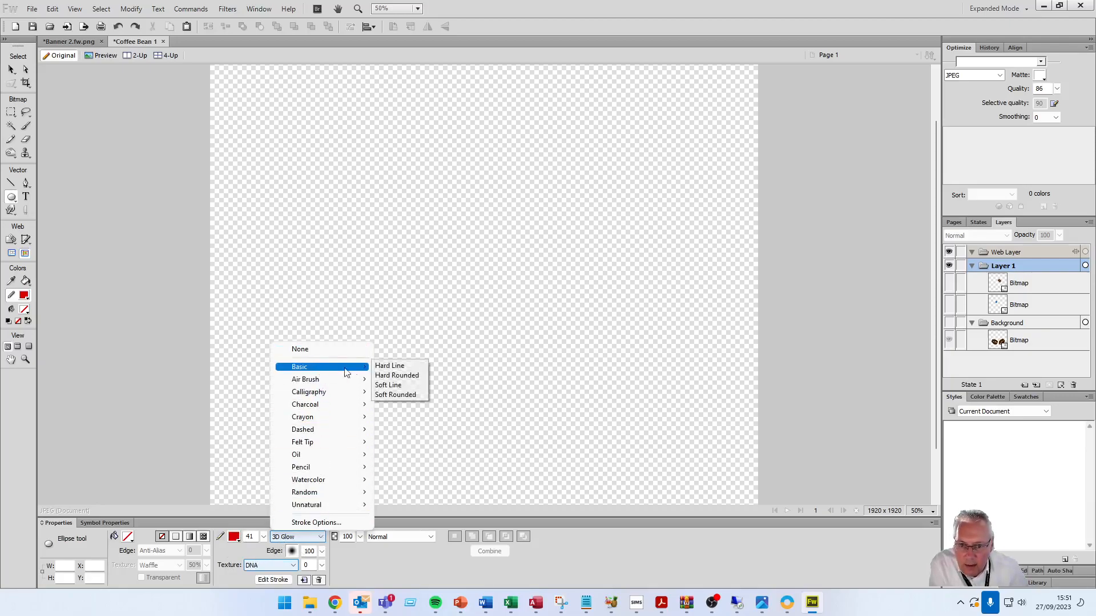
left_click(393, 366)
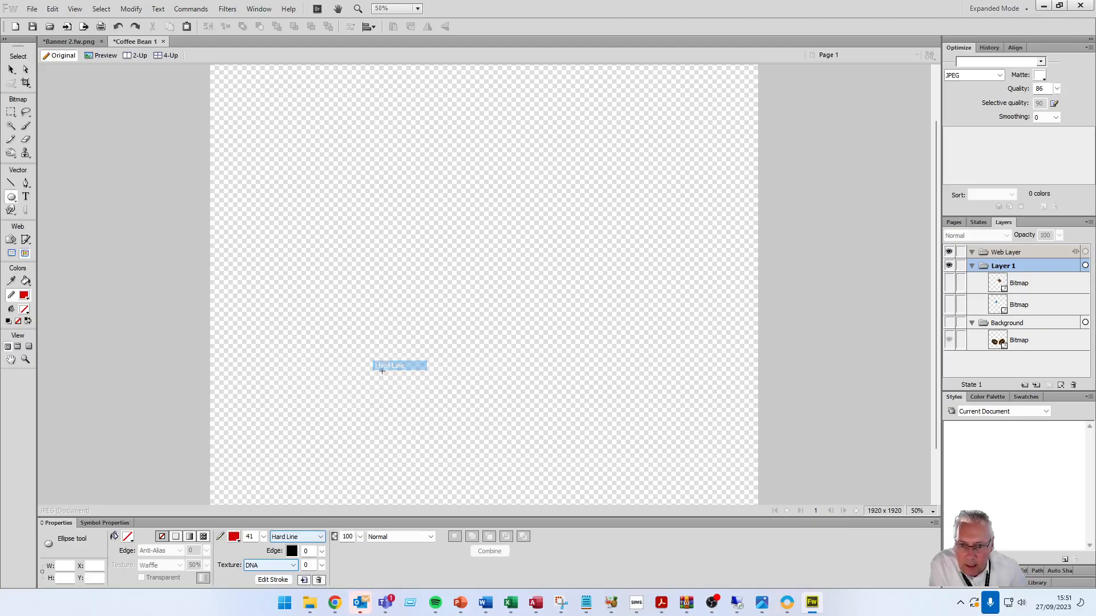
left_click(235, 537)
left_click(243, 457)
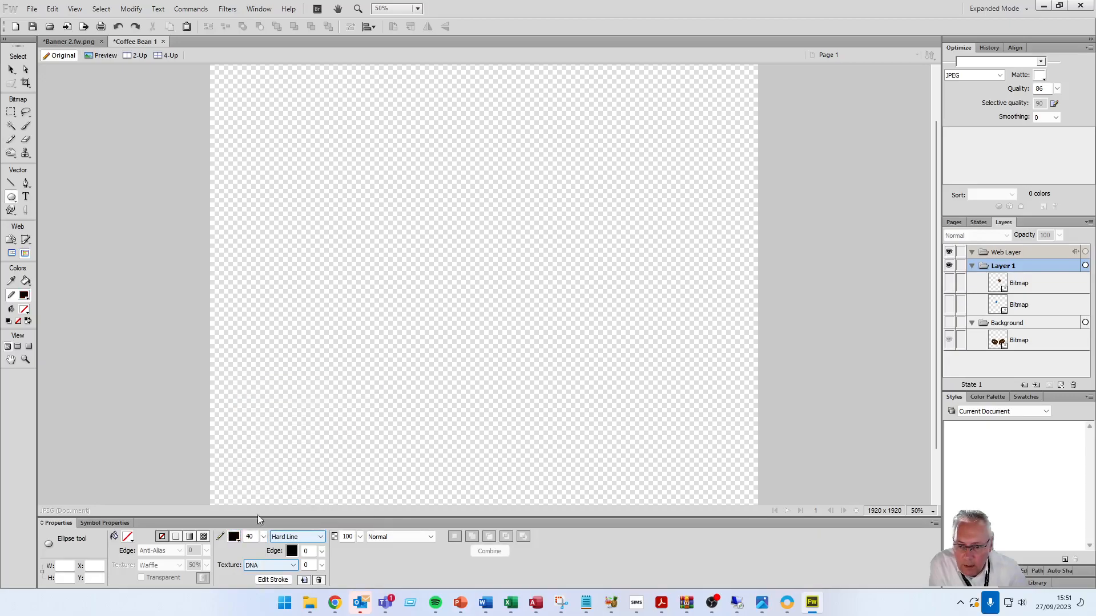
left_click(323, 551)
left_click_drag(324, 552, 324, 549)
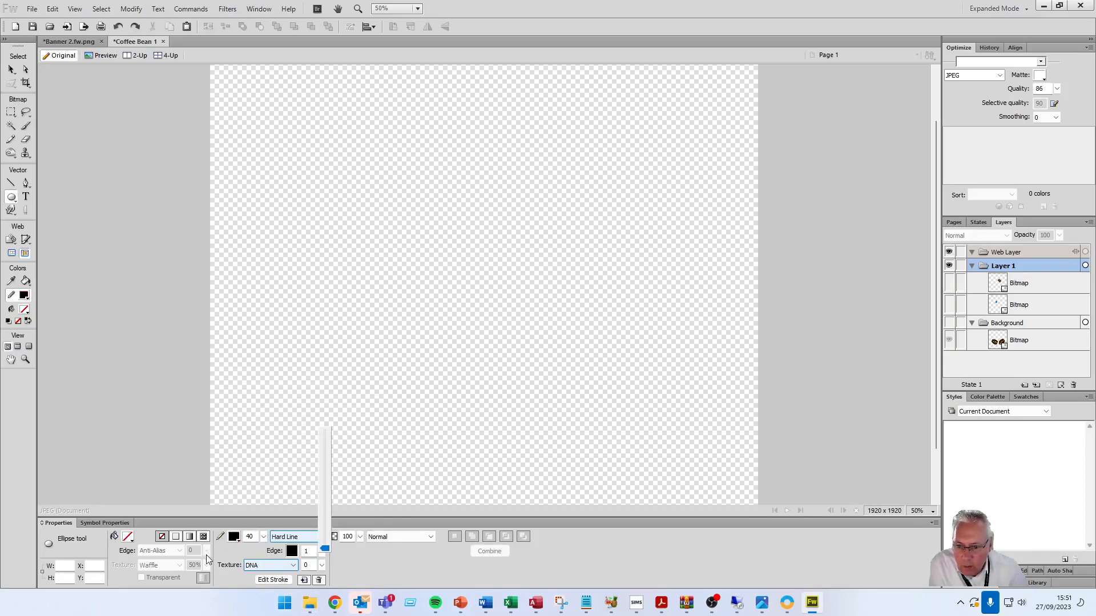
- Set a dark red fill and draw a circle about 682 by 684 px, slightly left of the canvas centre
left_click(130, 538)
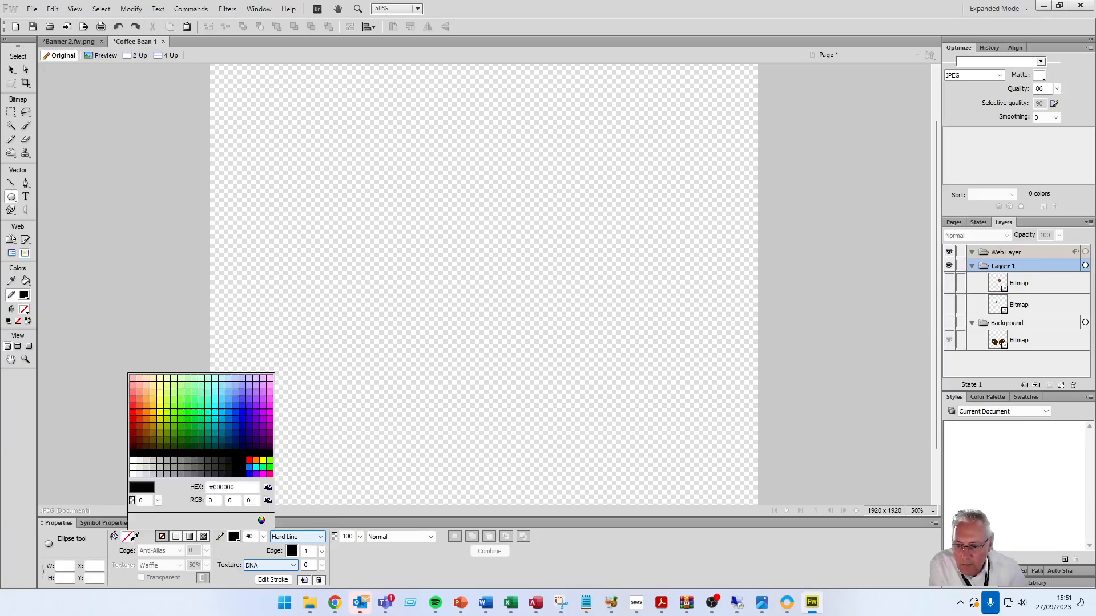
left_click(138, 431)
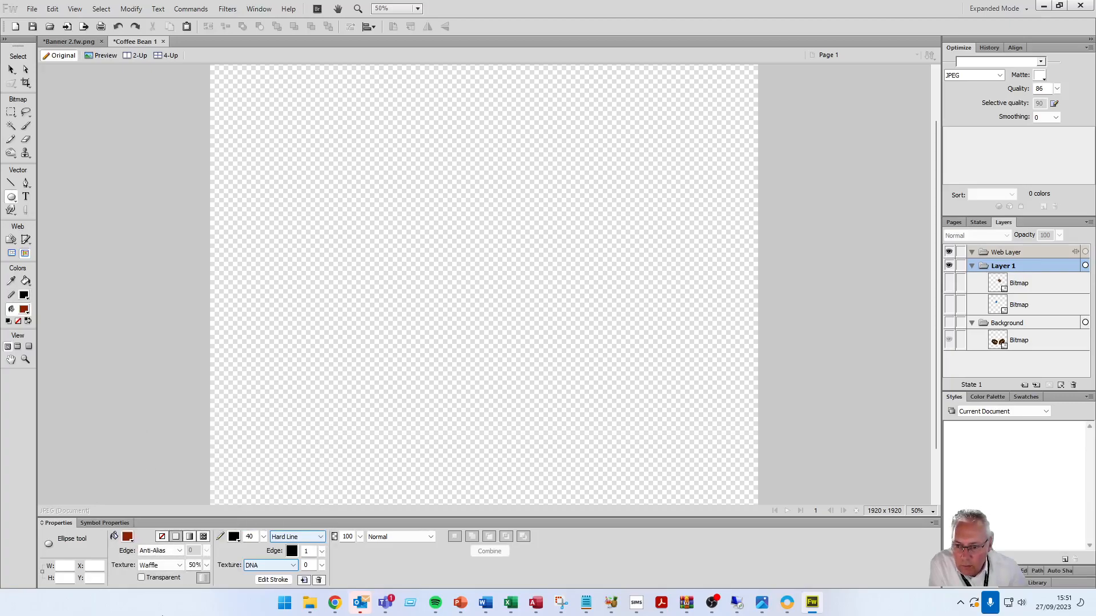
left_click_drag(319, 171, 514, 367)
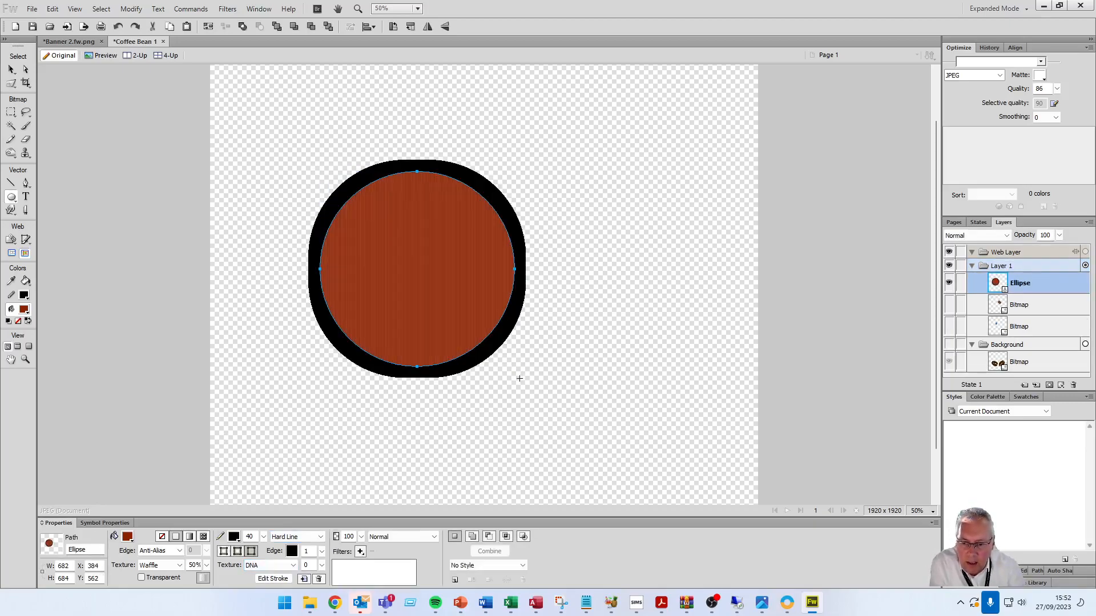
- Reduce the circle's black outline to a stroke size of 1
left_click(264, 538)
left_click_drag(264, 538, 263, 584)
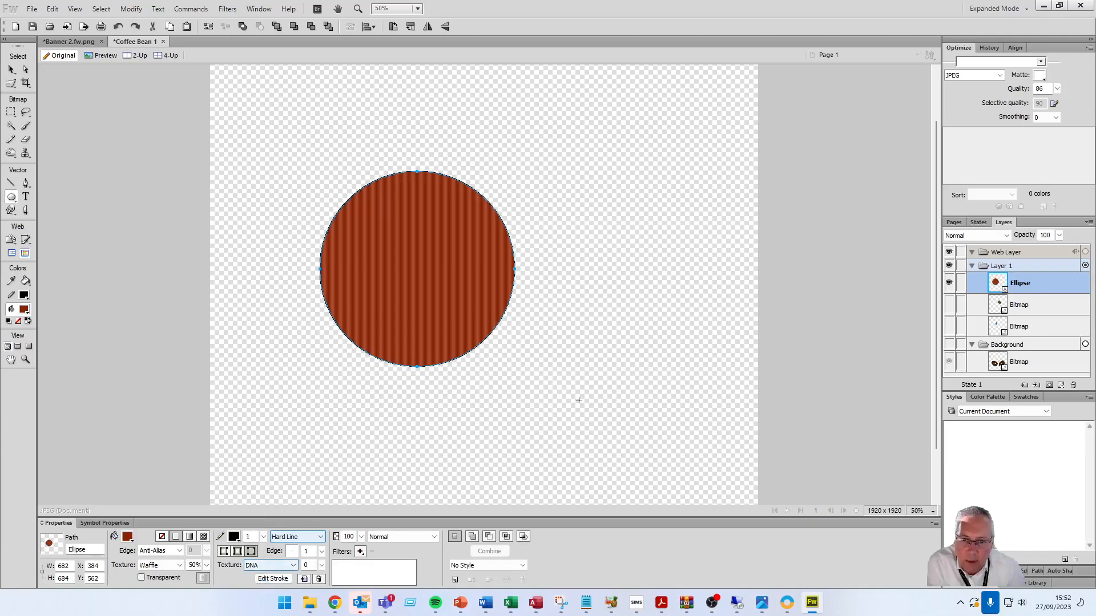
left_click_drag(441, 265, 552, 273)
key("ctrl+z")
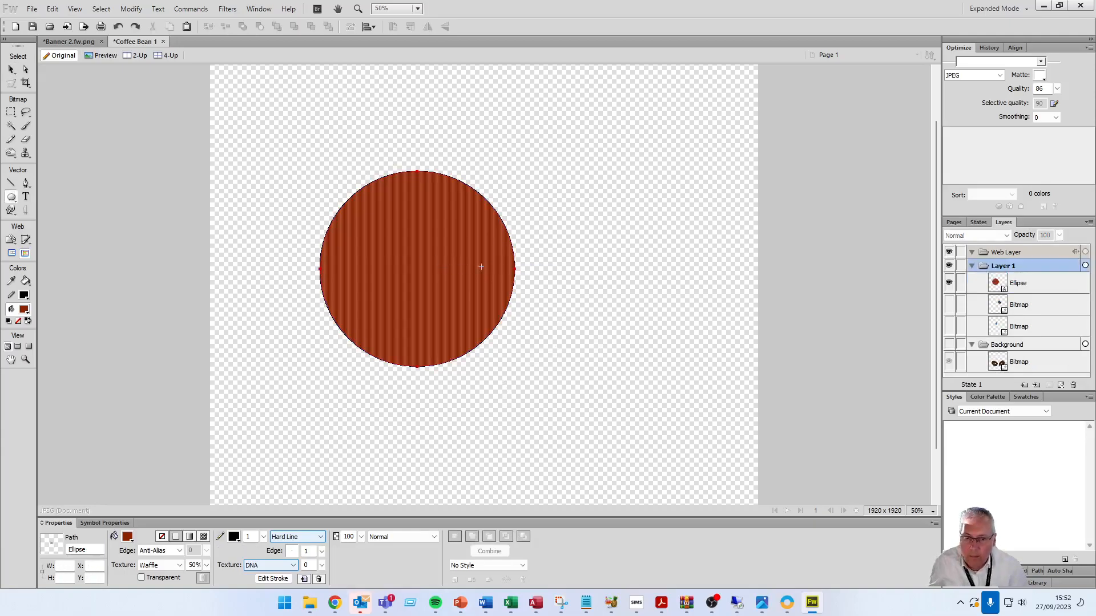
- Move the circle around the canvas with the Pointer tool and leave it at about X 654, Y 562
left_click(11, 70)
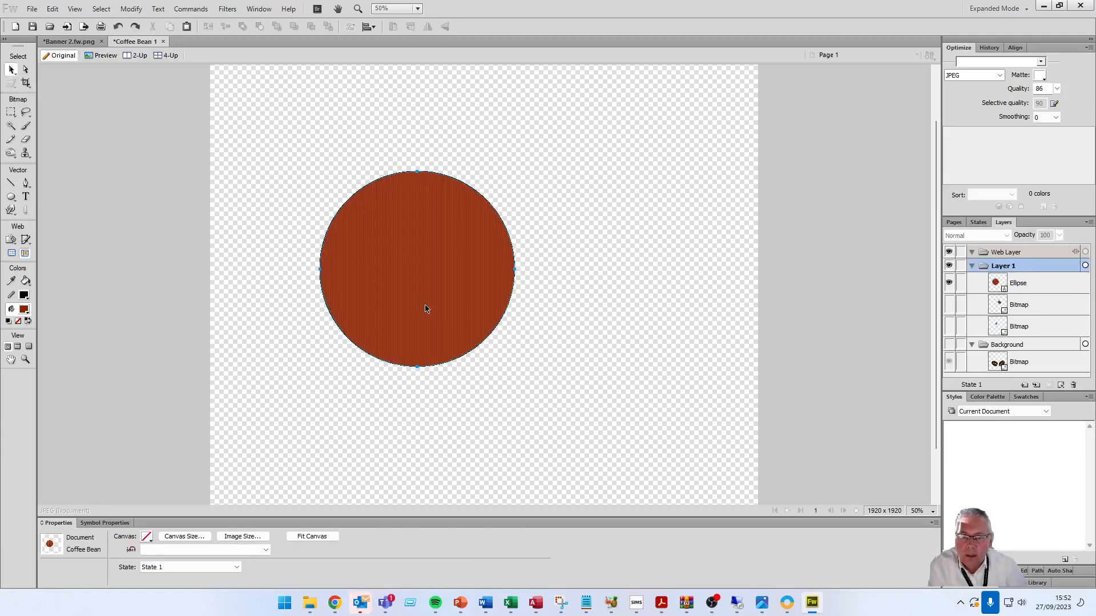
left_click_drag(426, 306, 504, 247)
key("ctrl+z")
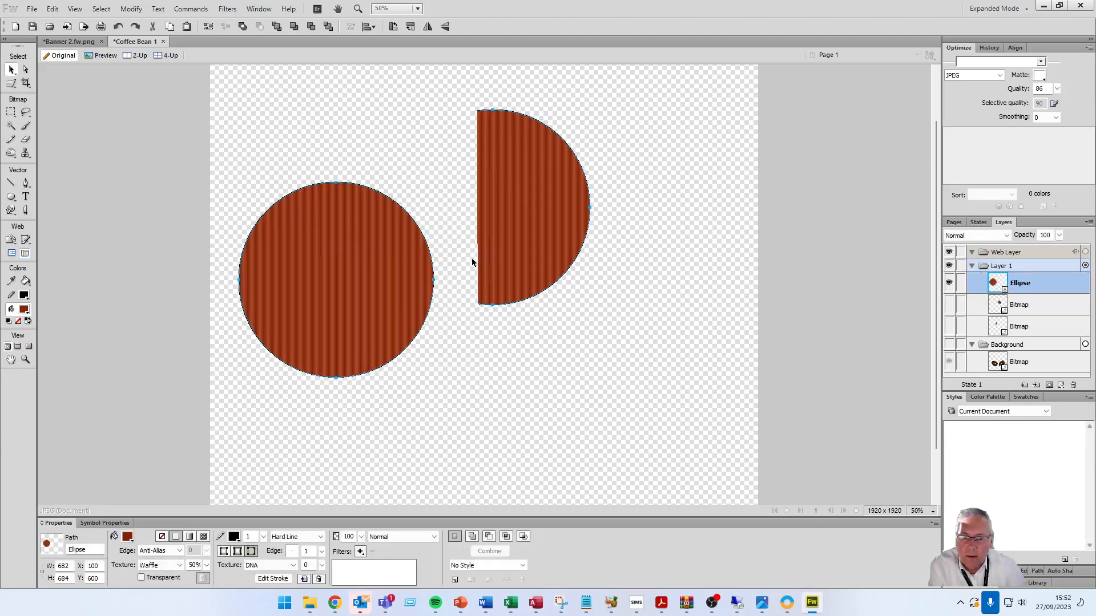
mouse_move(530, 152)
left_mouse_down()
mouse_move(564, 293)
mouse_move(605, 329)
left_mouse_up()
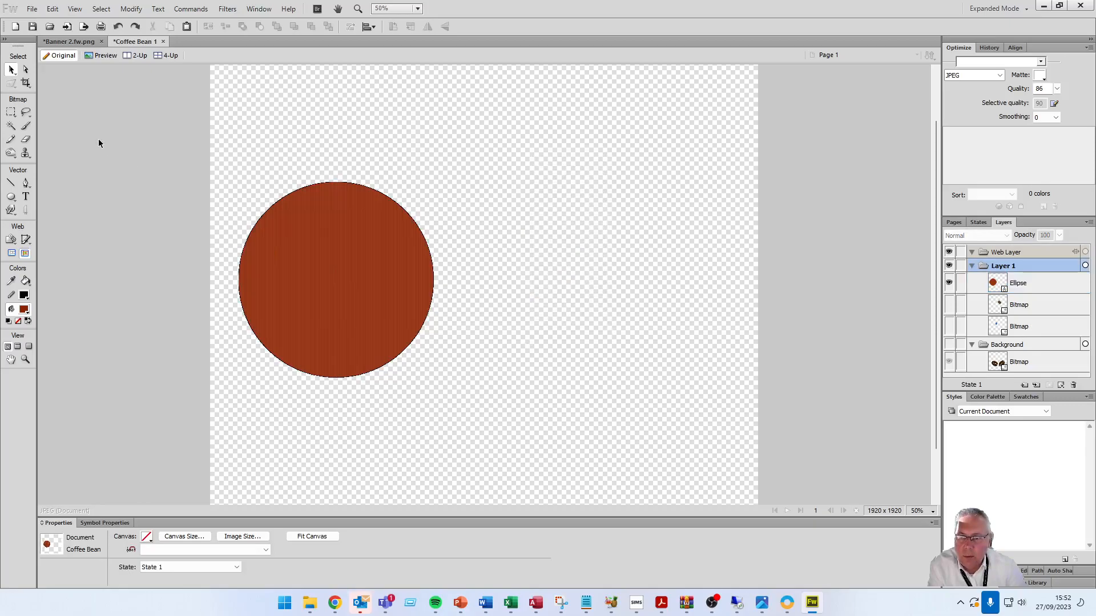
left_click_drag(332, 327, 494, 281)
- Change the circle's fill colour to blue
left_click(27, 70)
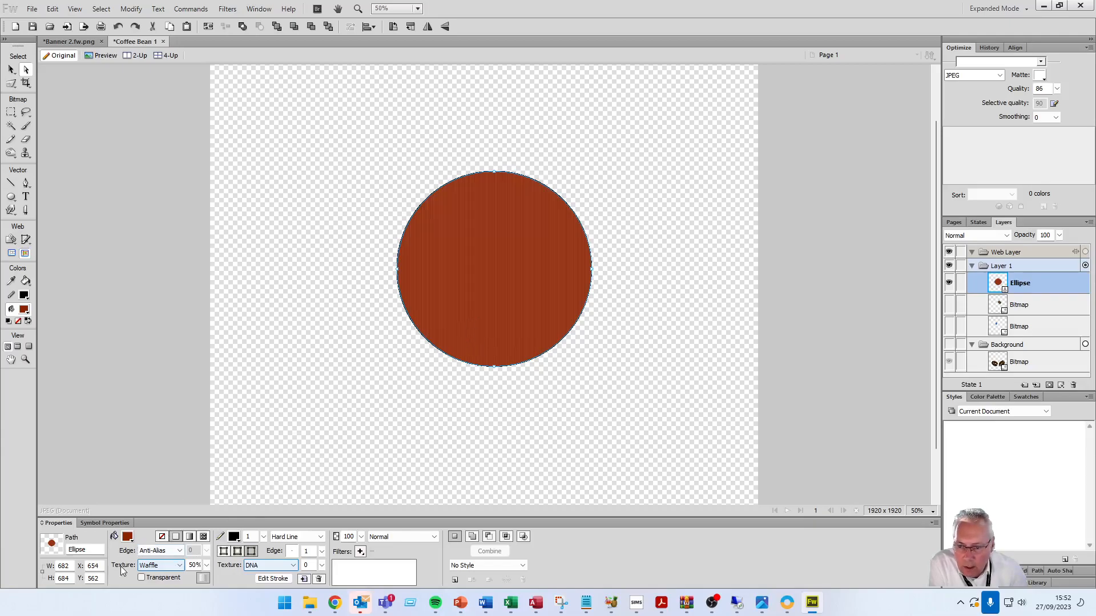
left_click(128, 537)
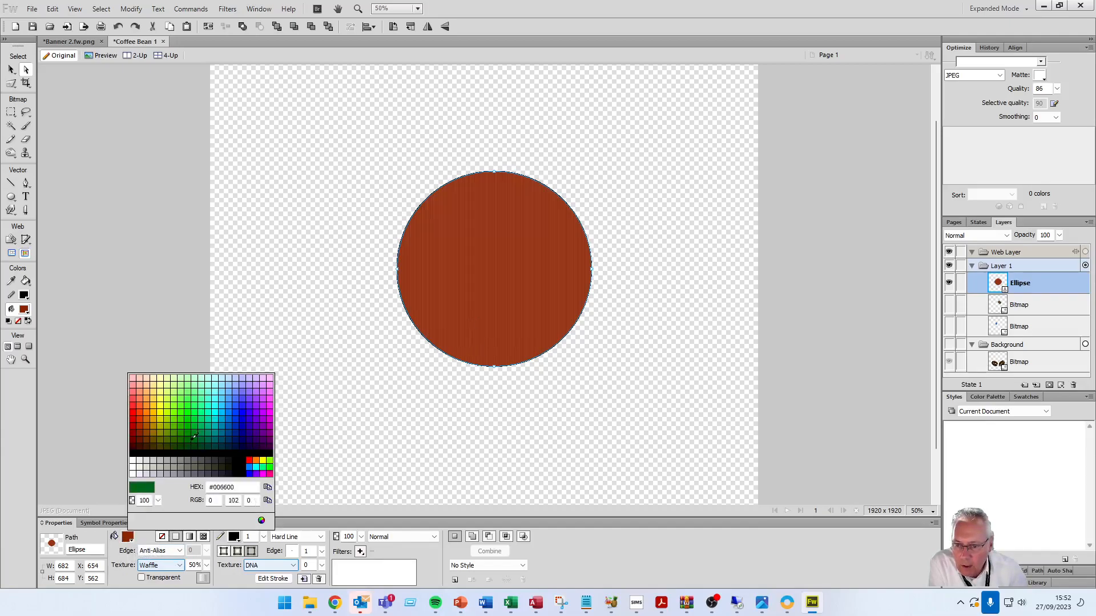
left_click(239, 417)
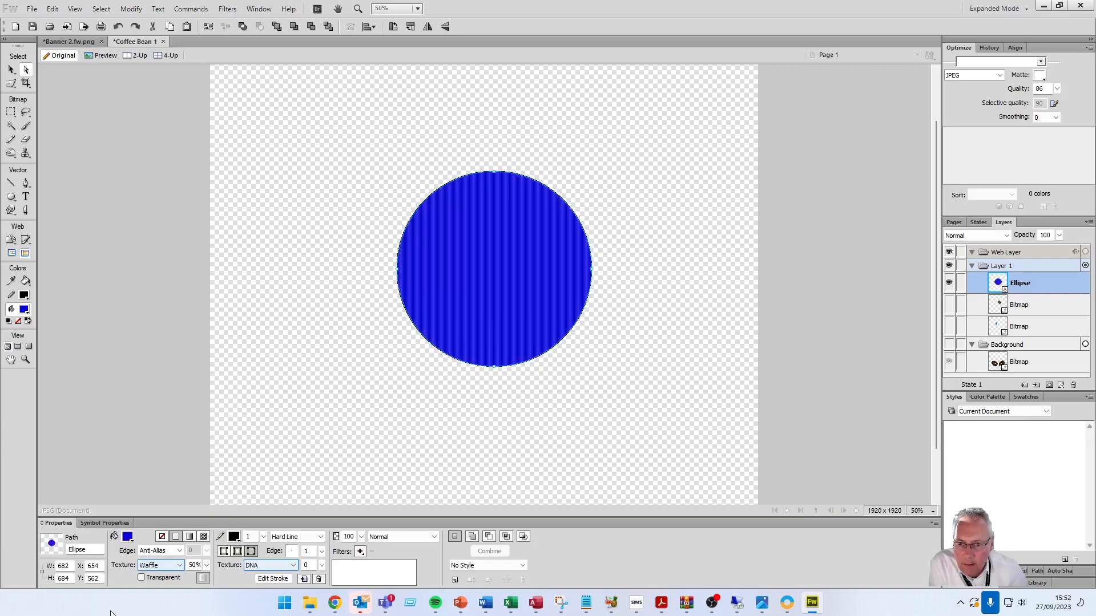
- Give the circle a linear gradient fill with green as the start colour and black as the end colour
left_click(190, 536)
left_click_drag(198, 470, 213, 469)
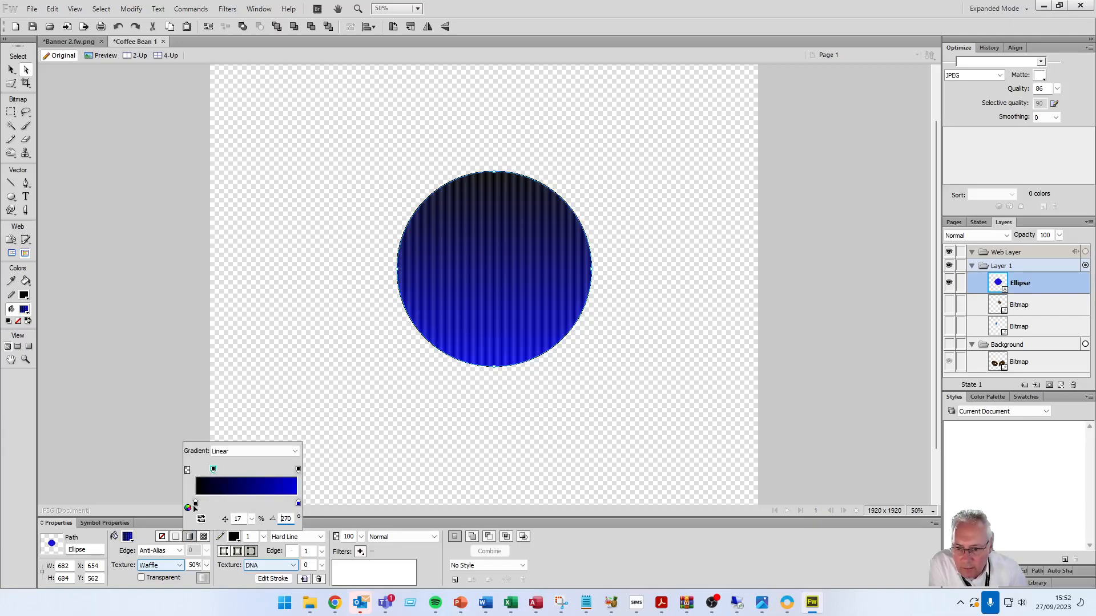
left_click(196, 504)
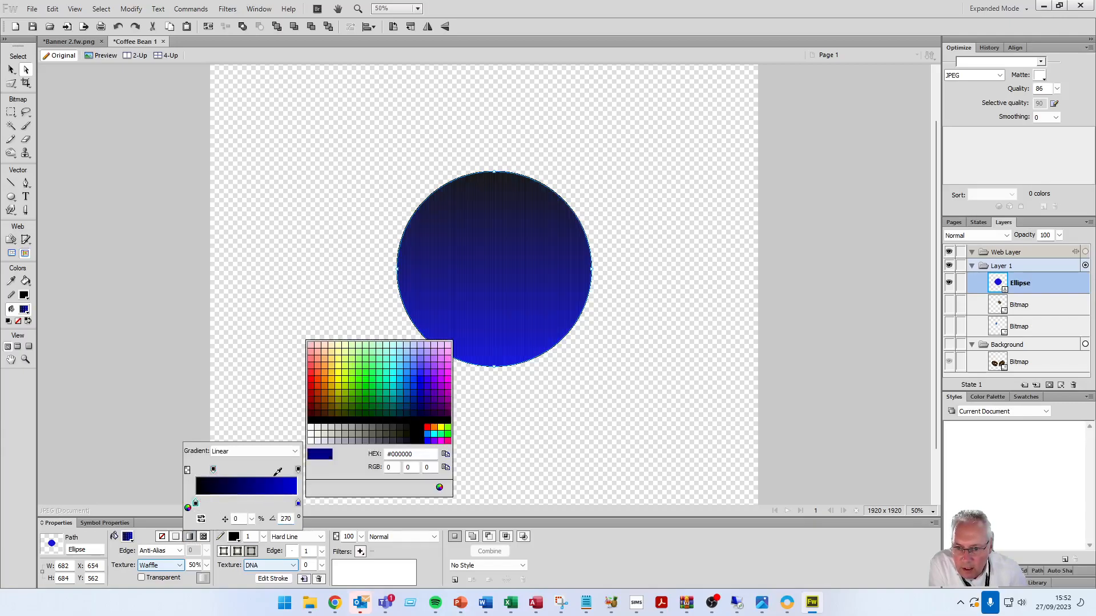
left_click(353, 379)
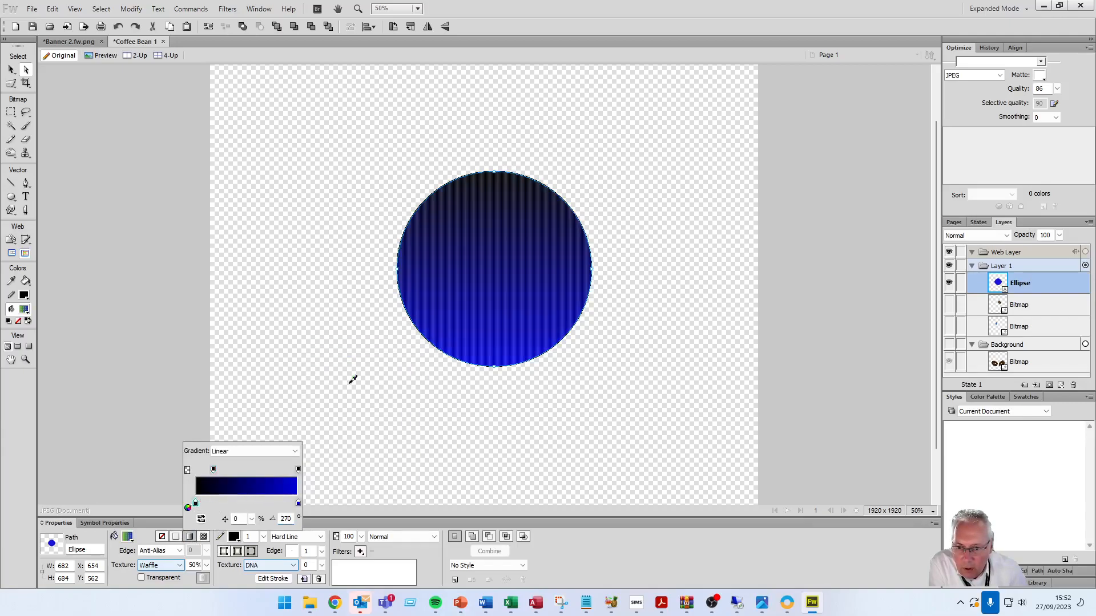
left_click(297, 504)
left_click(371, 427)
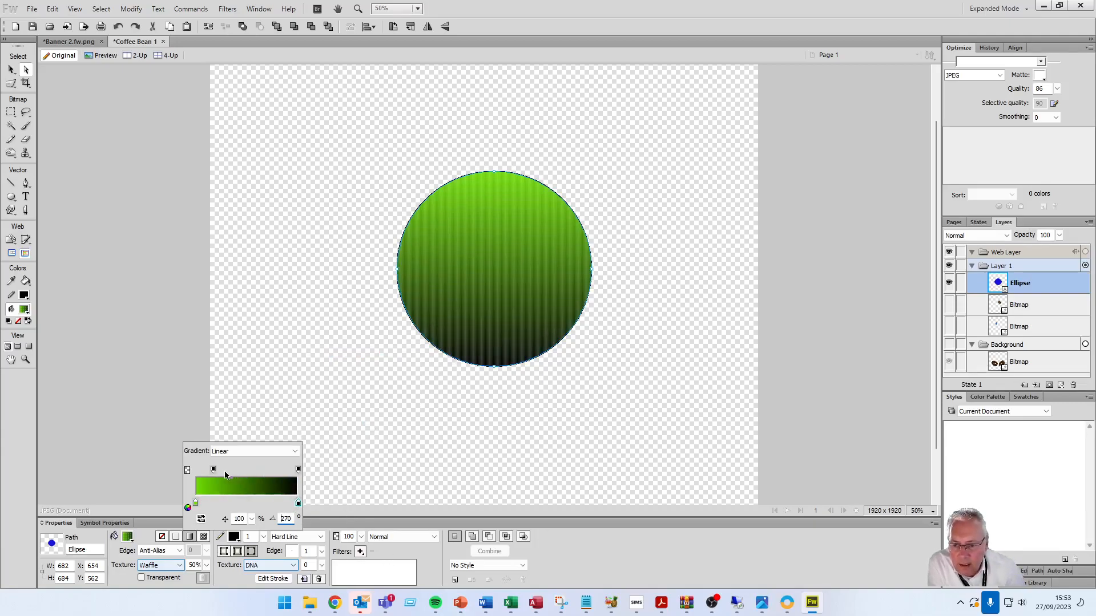
- Move the gradient's opacity and colour stops inward, with the green stop at 23%
left_click_drag(214, 471, 277, 504)
left_click_drag(196, 505, 219, 504)
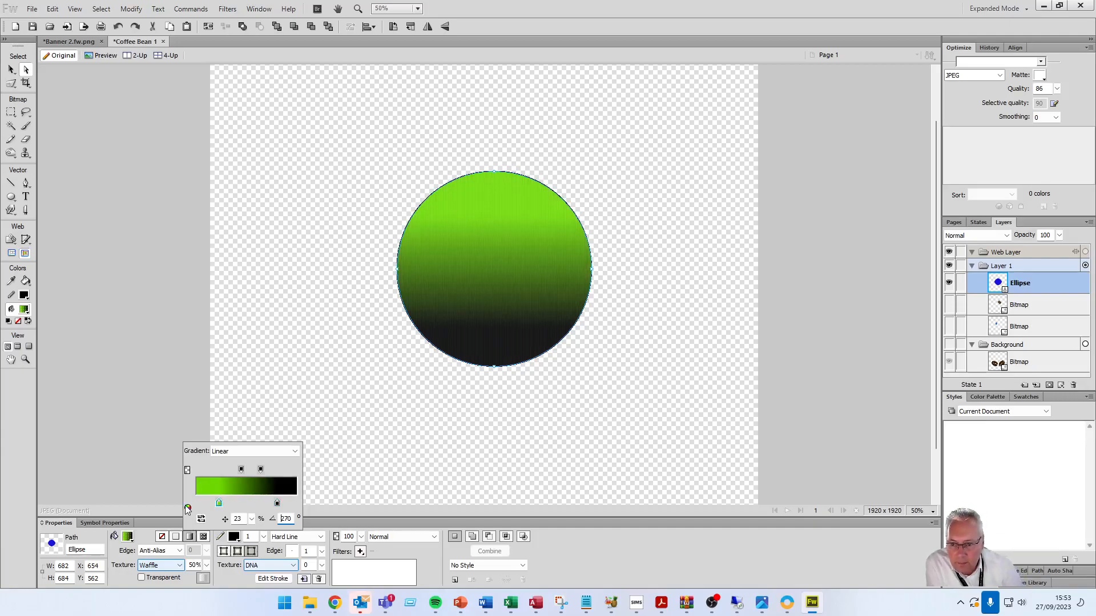
left_click(187, 510)
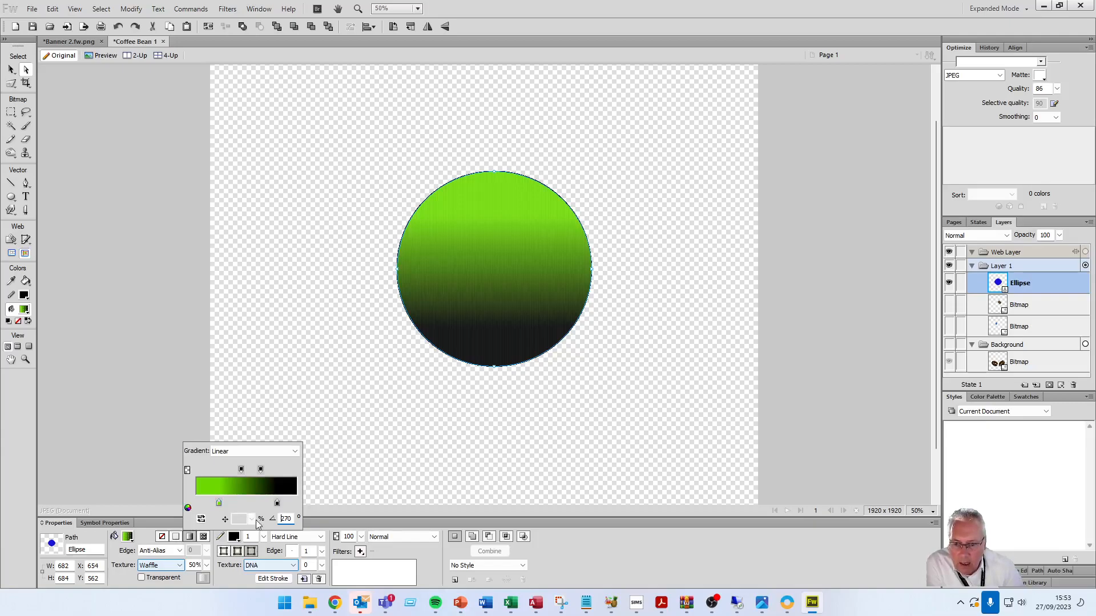
- Try the Satin and Bars gradient types on the circle's fill
left_click(296, 451)
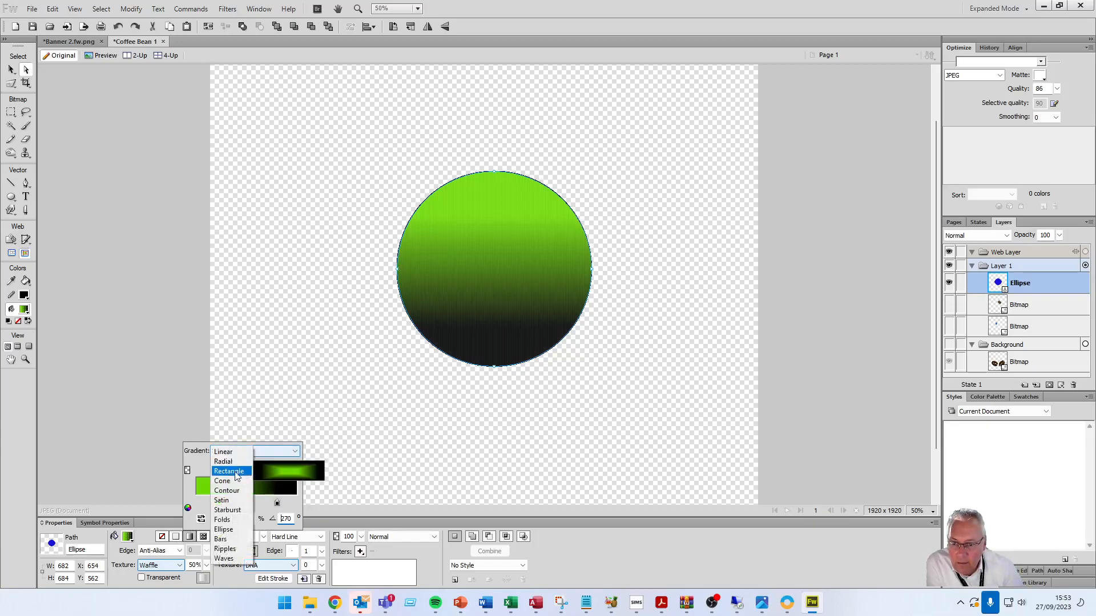
left_click(231, 501)
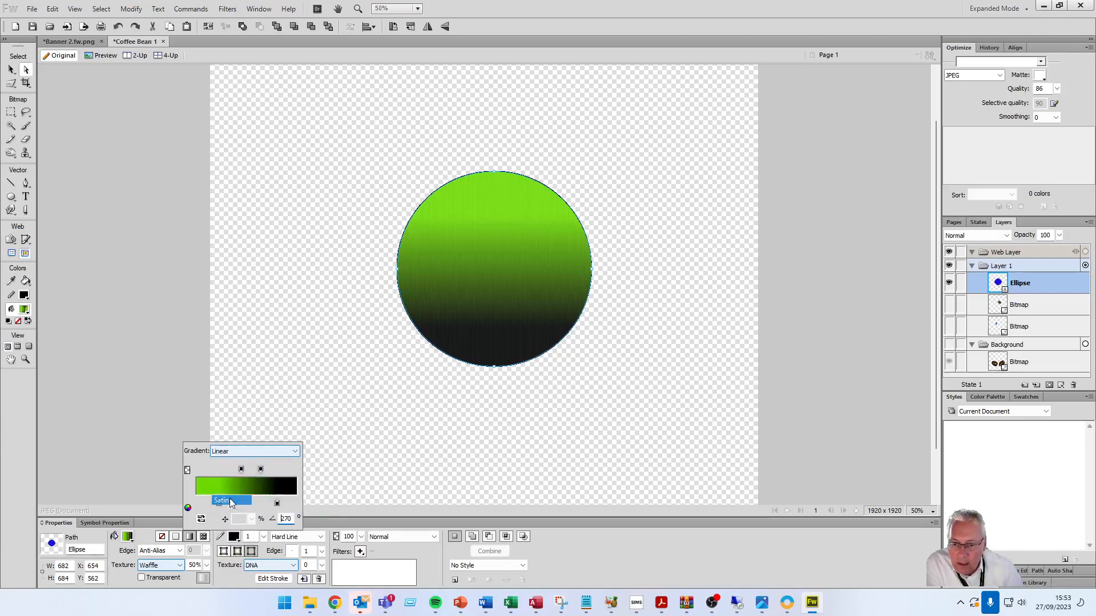
left_click(293, 452)
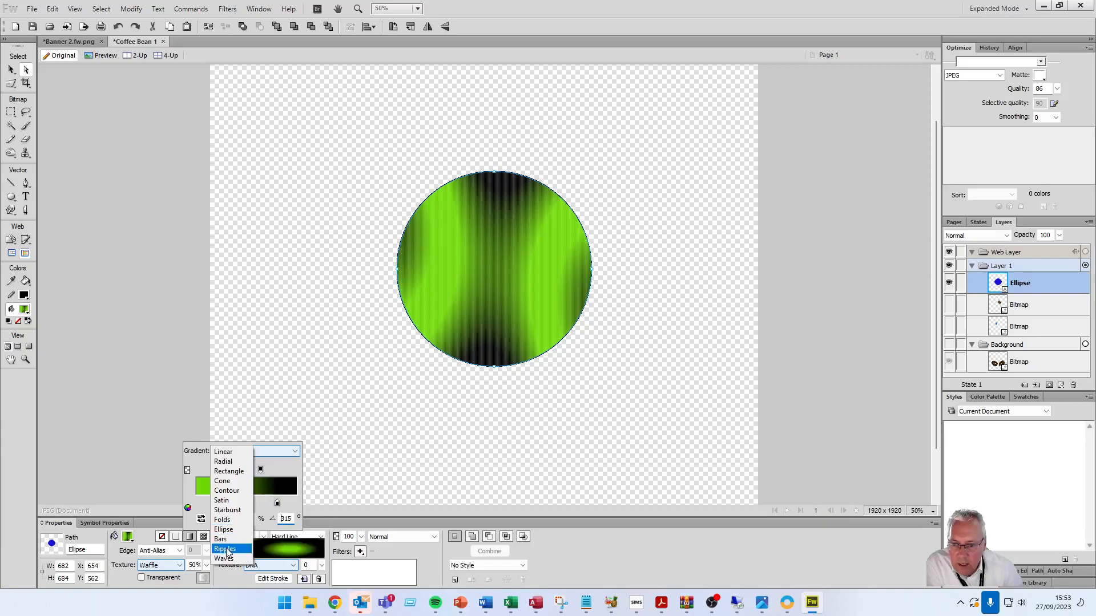
left_click(225, 539)
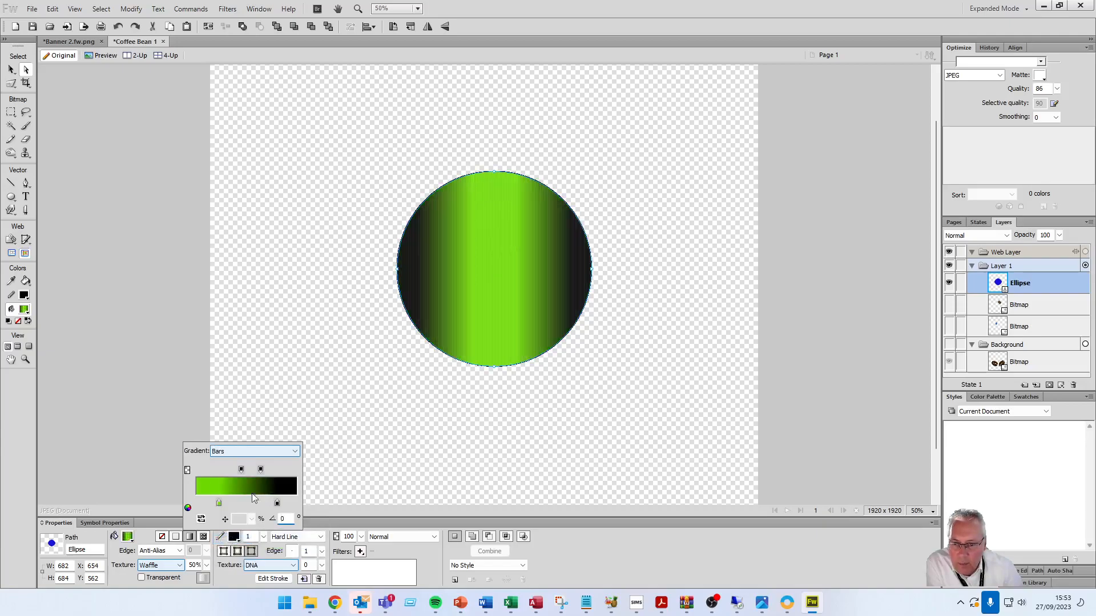
- Set the circle's gradient type to Radial and close the gradient settings
left_click(295, 451)
left_click(238, 463)
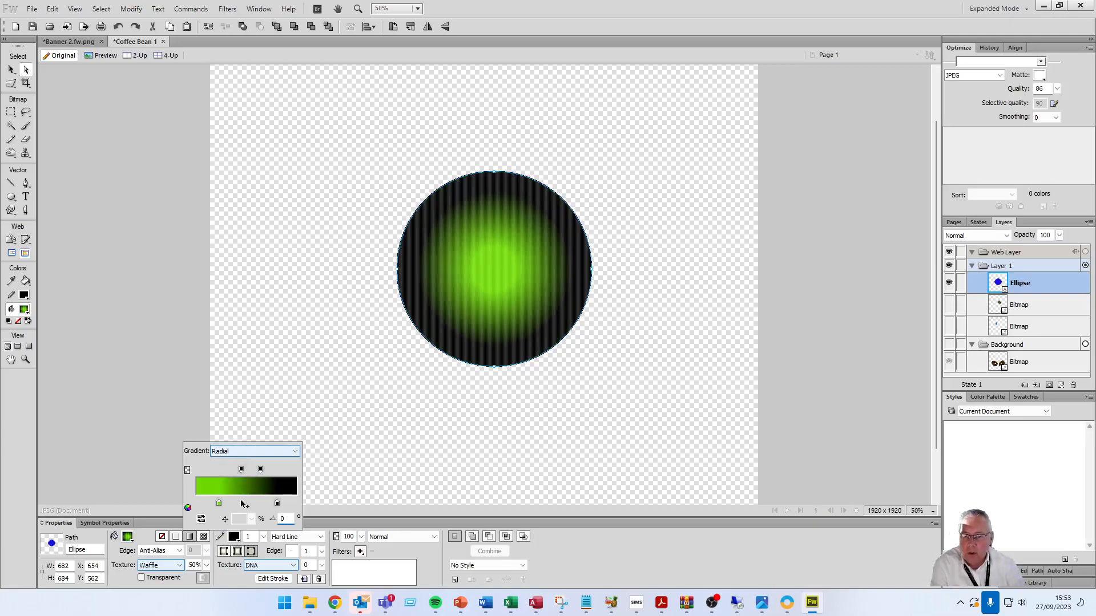
left_click(175, 420)
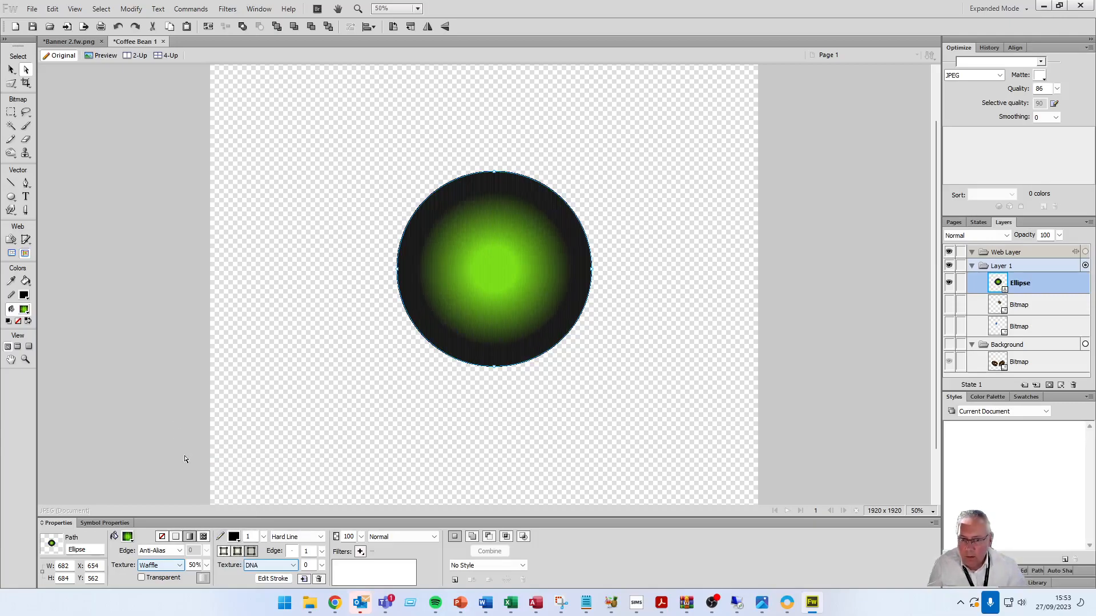
- Try a pattern fill on the circle using the Coarse-Orange pattern
left_click(204, 537)
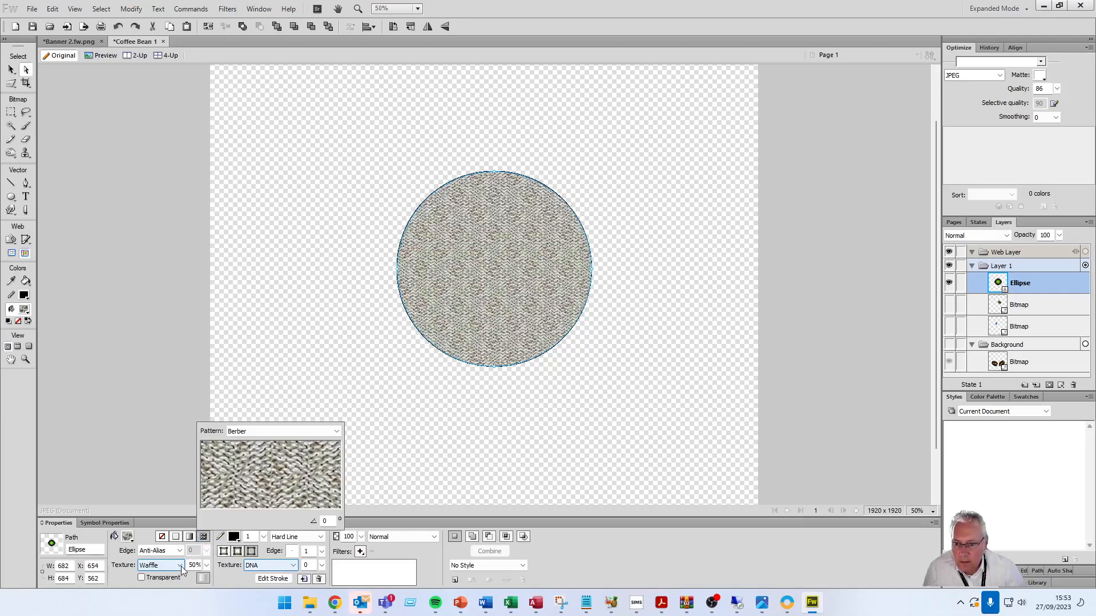
left_click(338, 431)
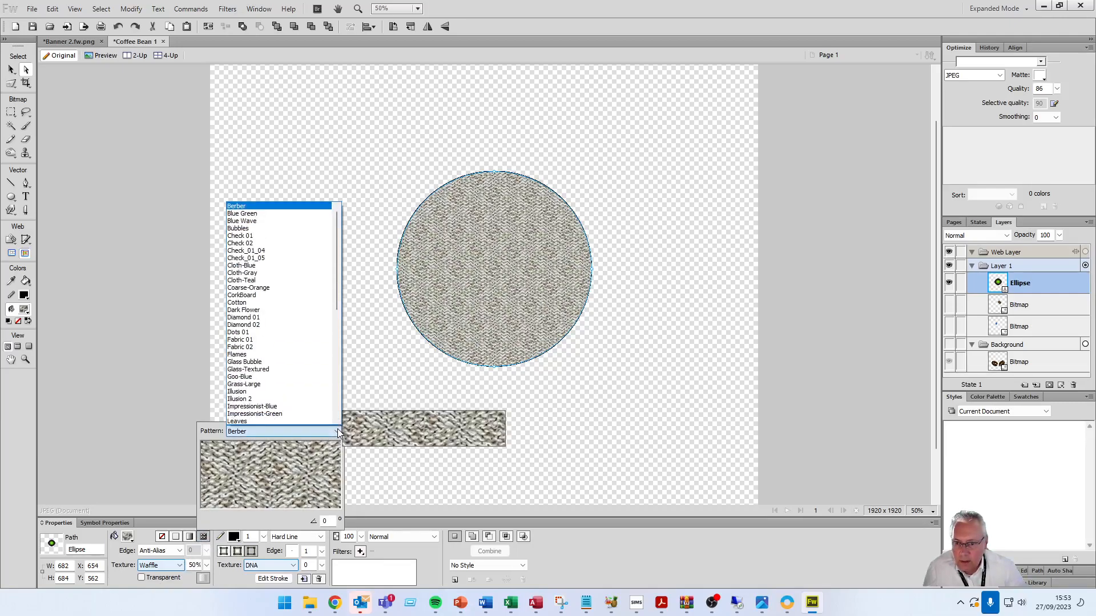
left_click(272, 288)
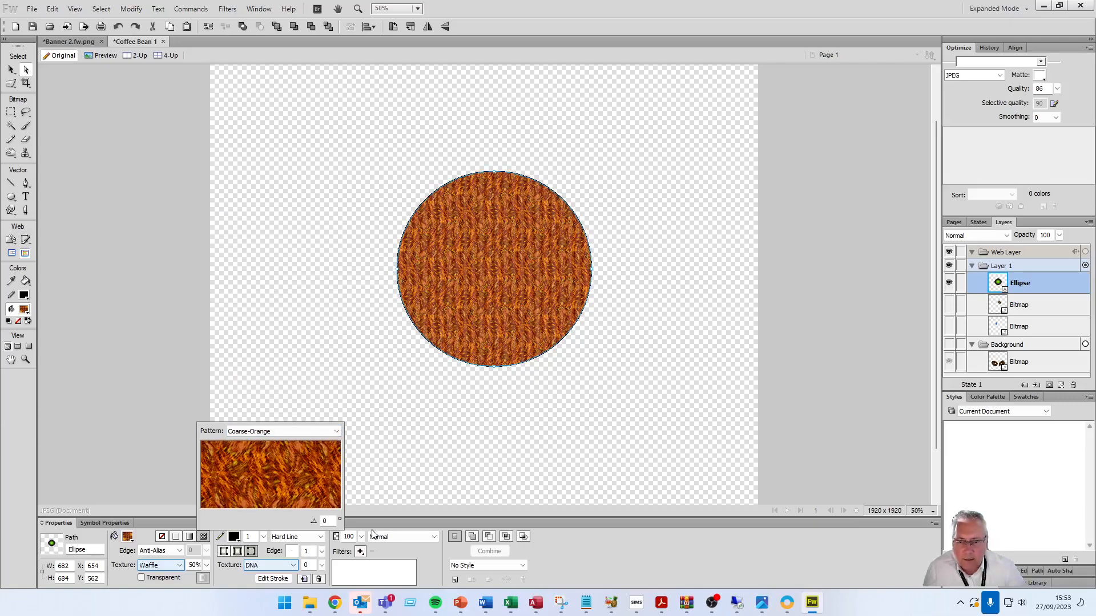
left_click(162, 431)
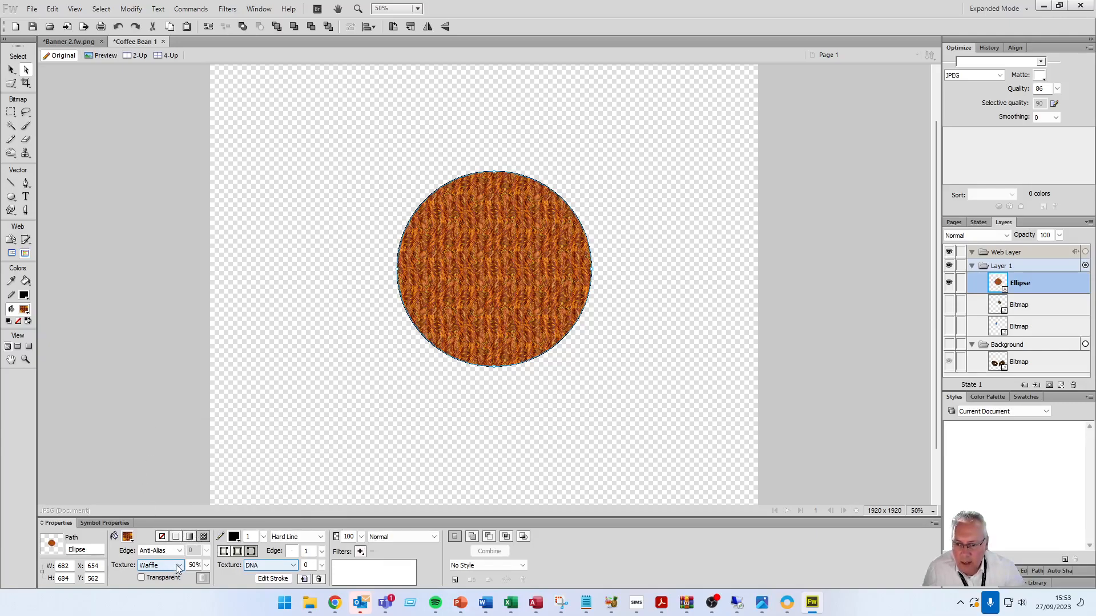
- Clear the circle's pattern fill and give it a solid black fill
left_click(161, 537)
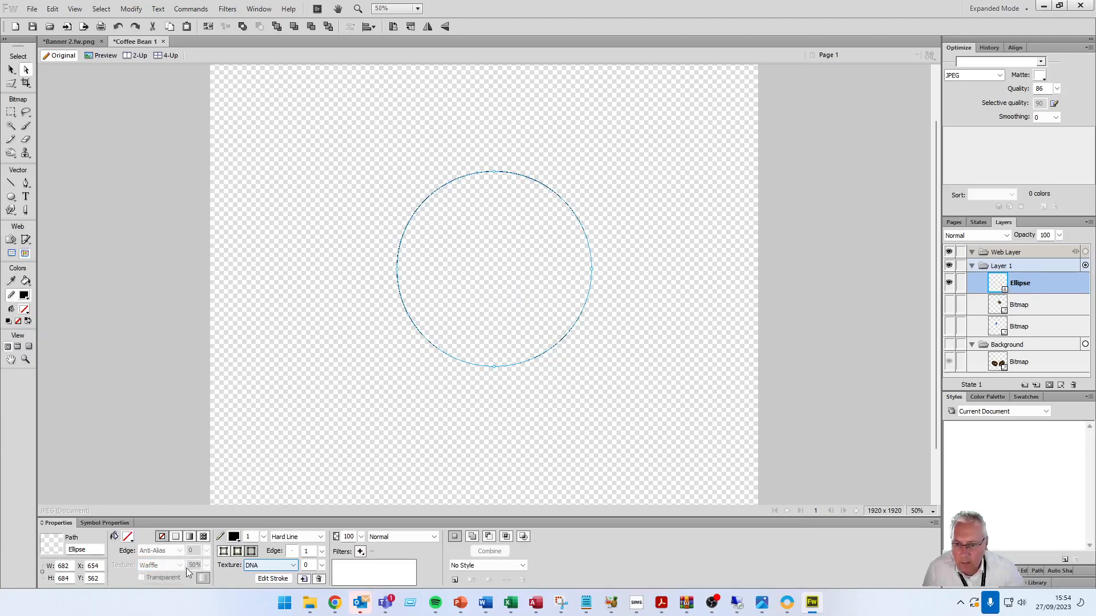
left_click(175, 536)
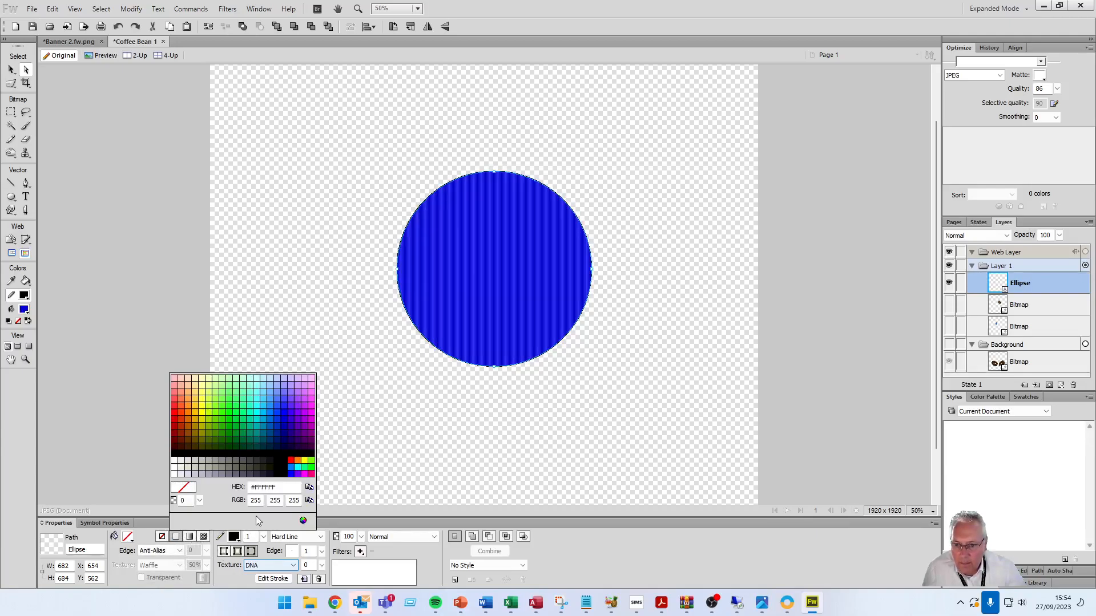
left_click(181, 453)
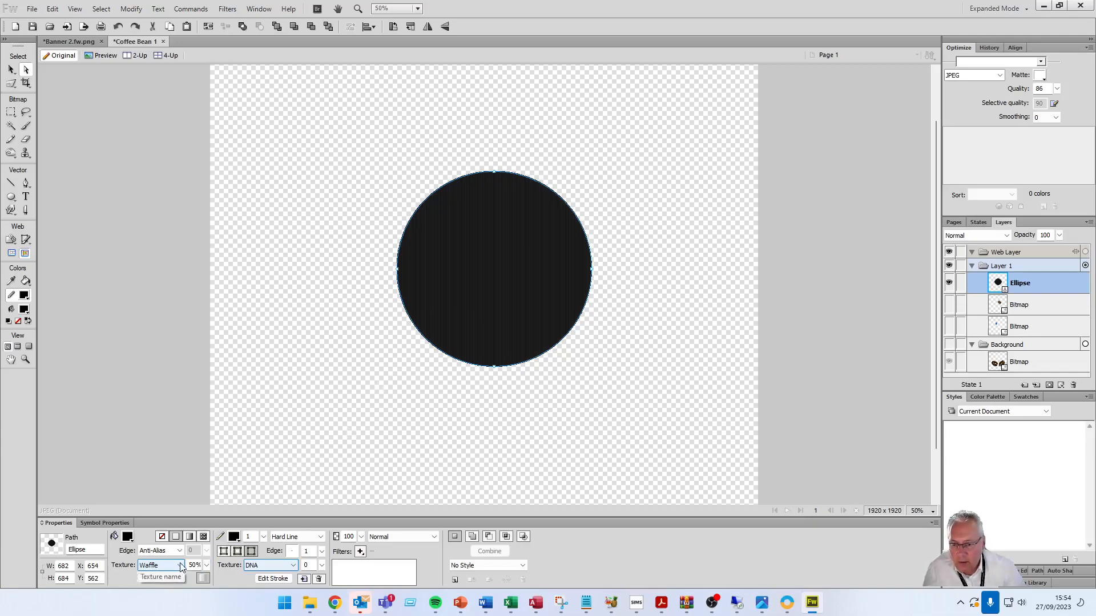
- Apply the Grass texture to the circle's fill and change the fill colour to green
left_click(180, 566)
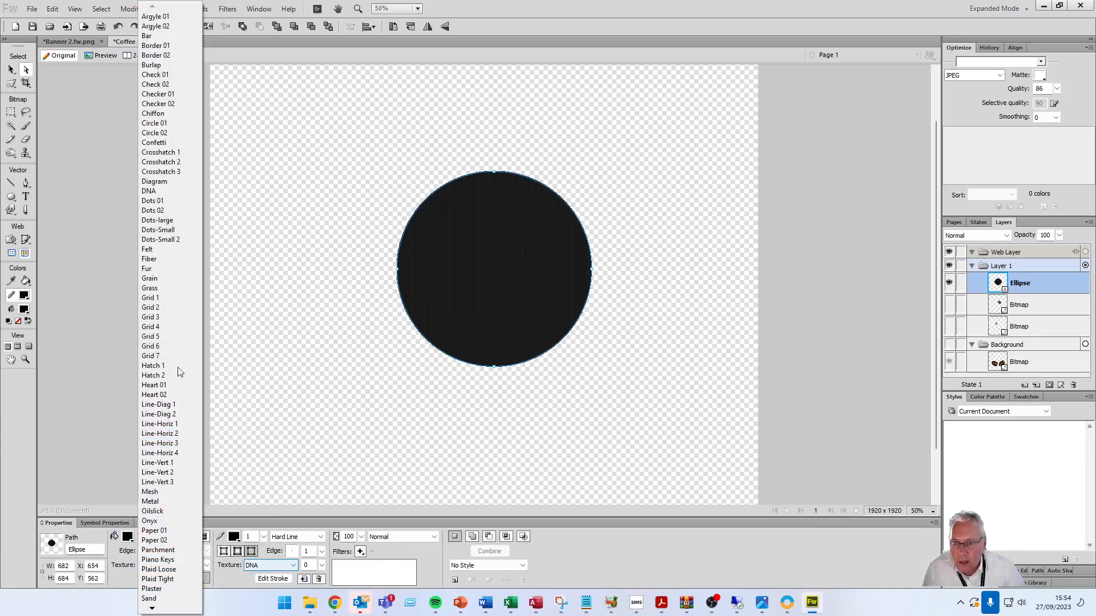
left_click(169, 289)
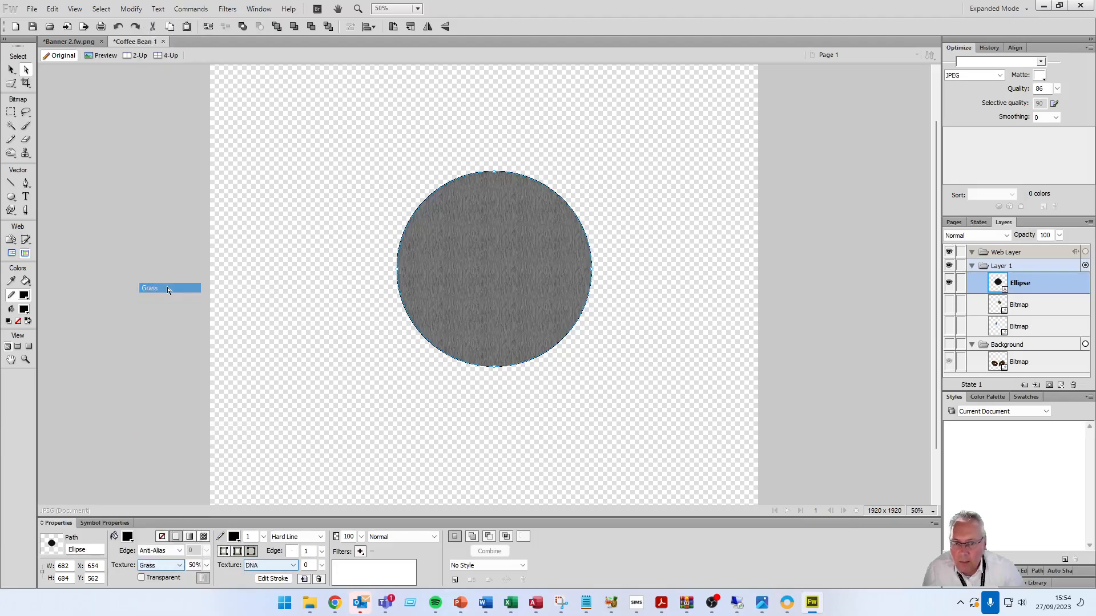
left_click(129, 537)
left_click(180, 430)
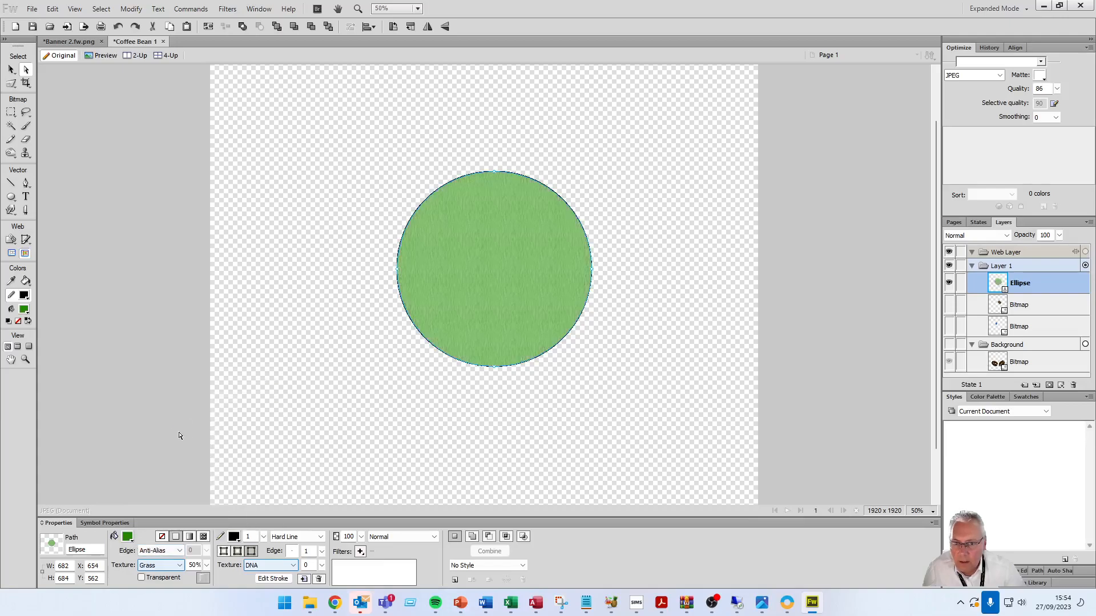
- Try the Fur and Circle 01 textures on the circle's green fill
left_click(158, 566)
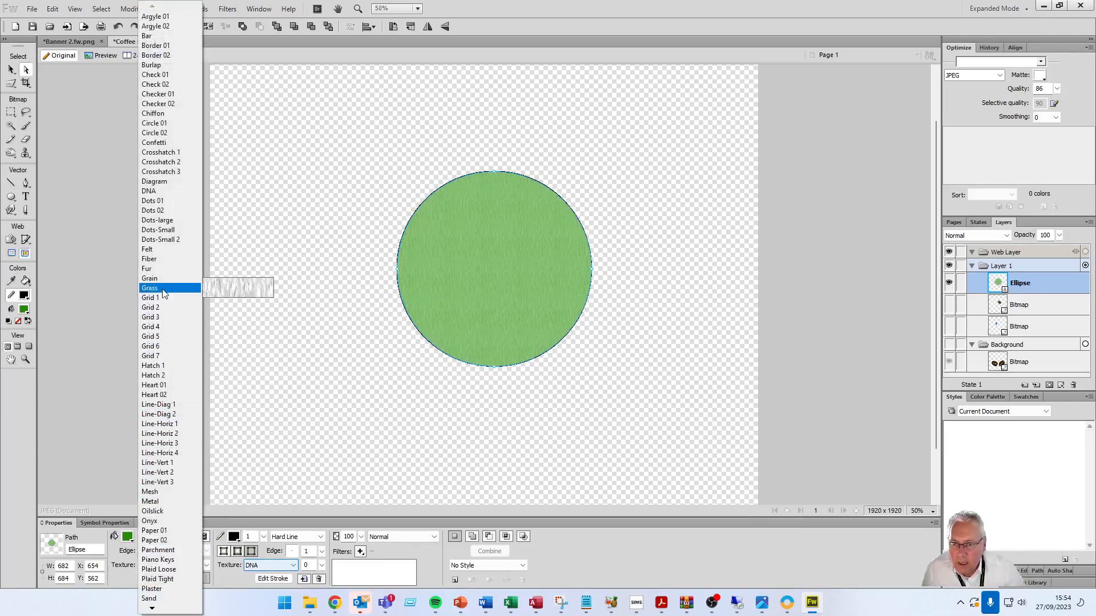
left_click(165, 269)
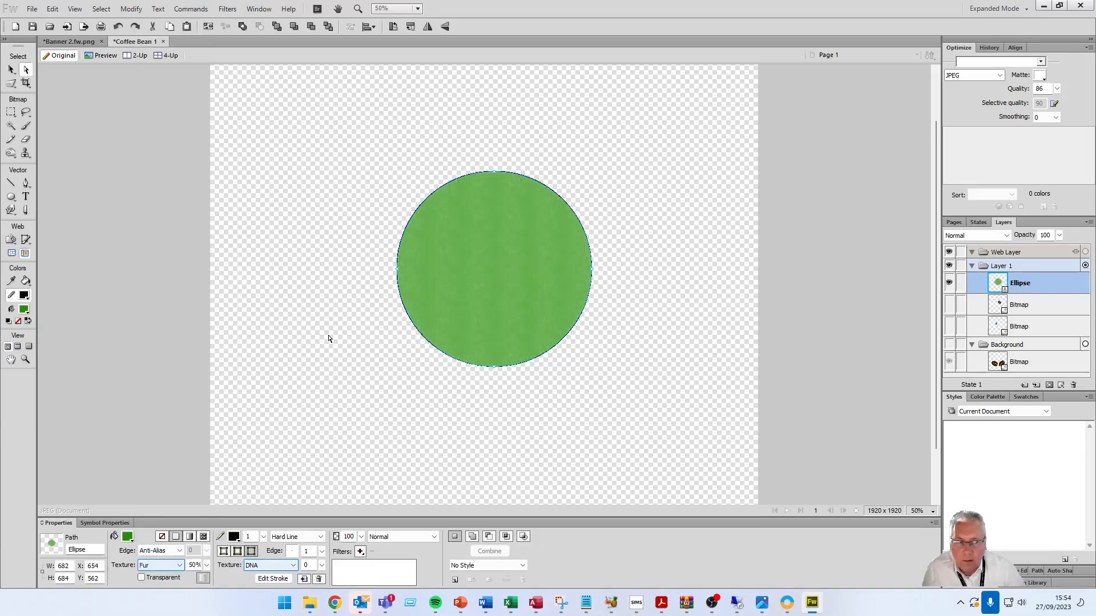
left_click(180, 566)
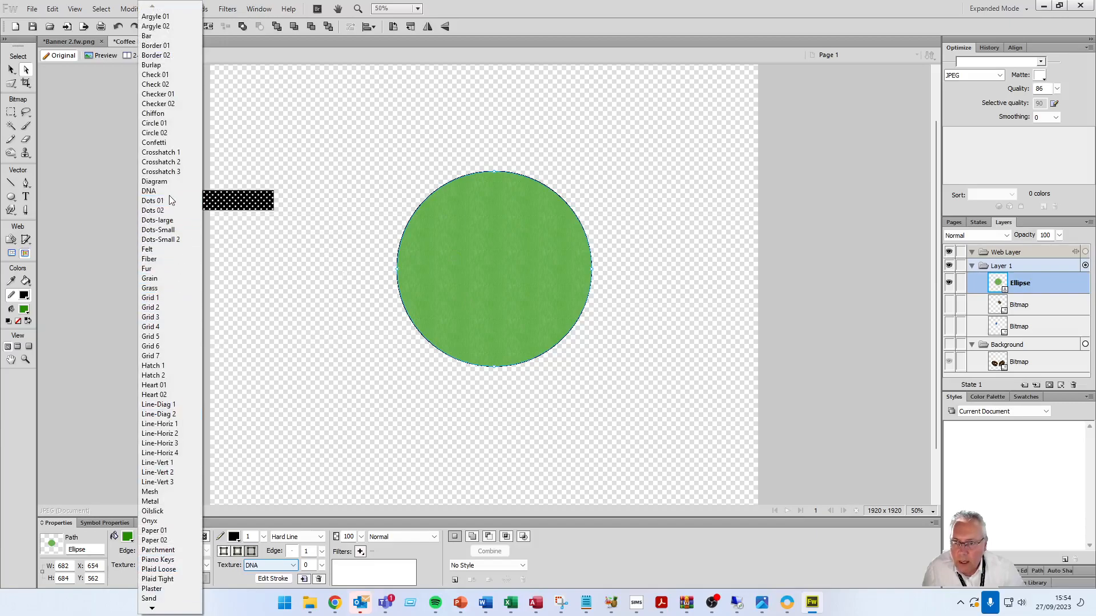
left_click(160, 124)
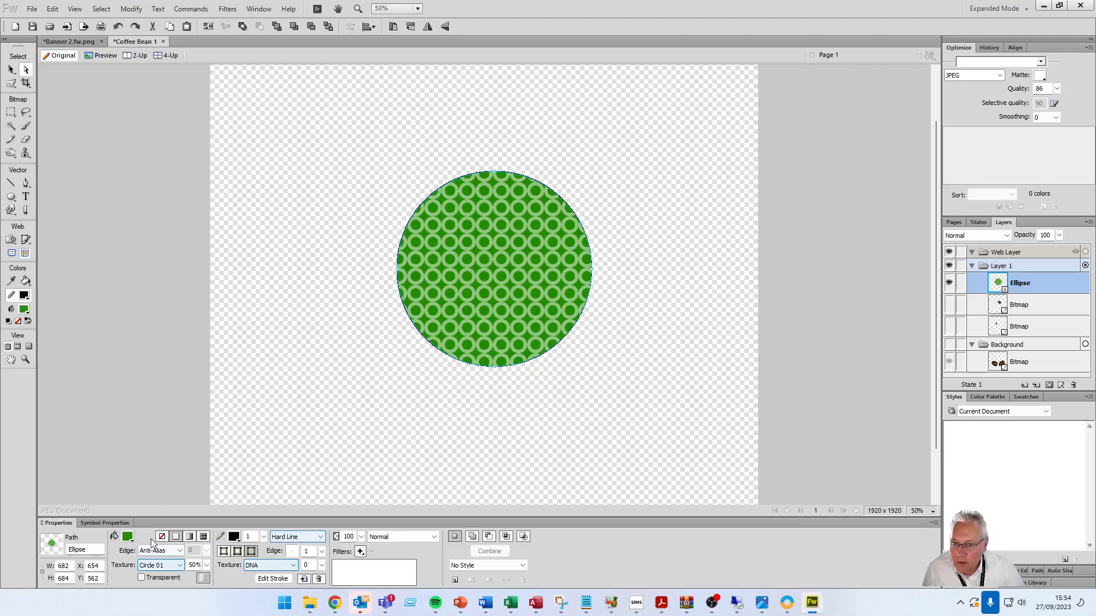
- Set the circle's fill texture to Sand and remove its stroke
left_click(179, 566)
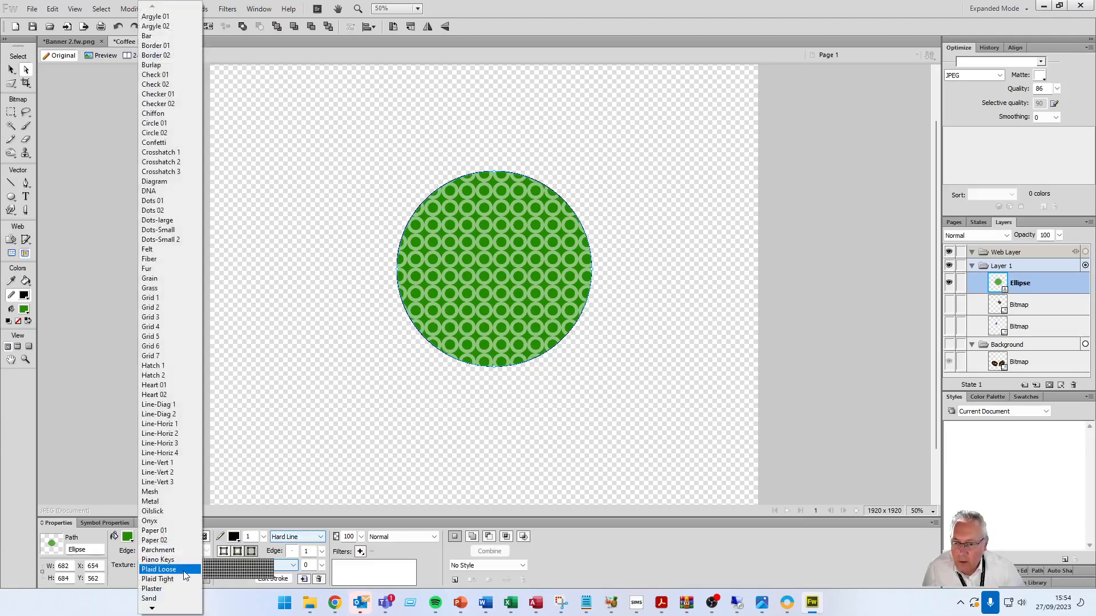
left_click(150, 598)
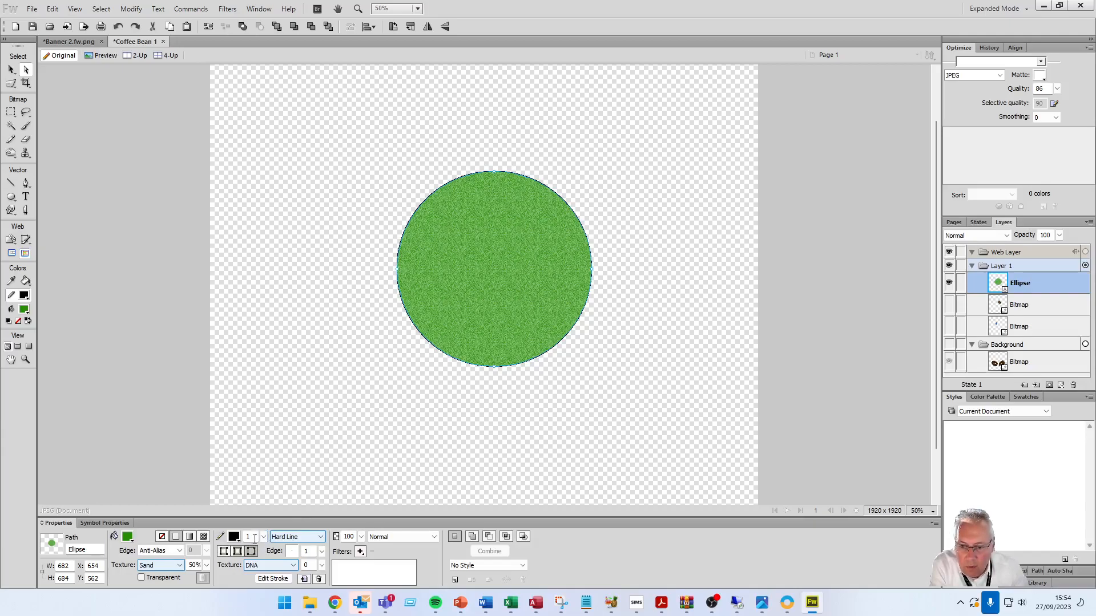
left_click(235, 538)
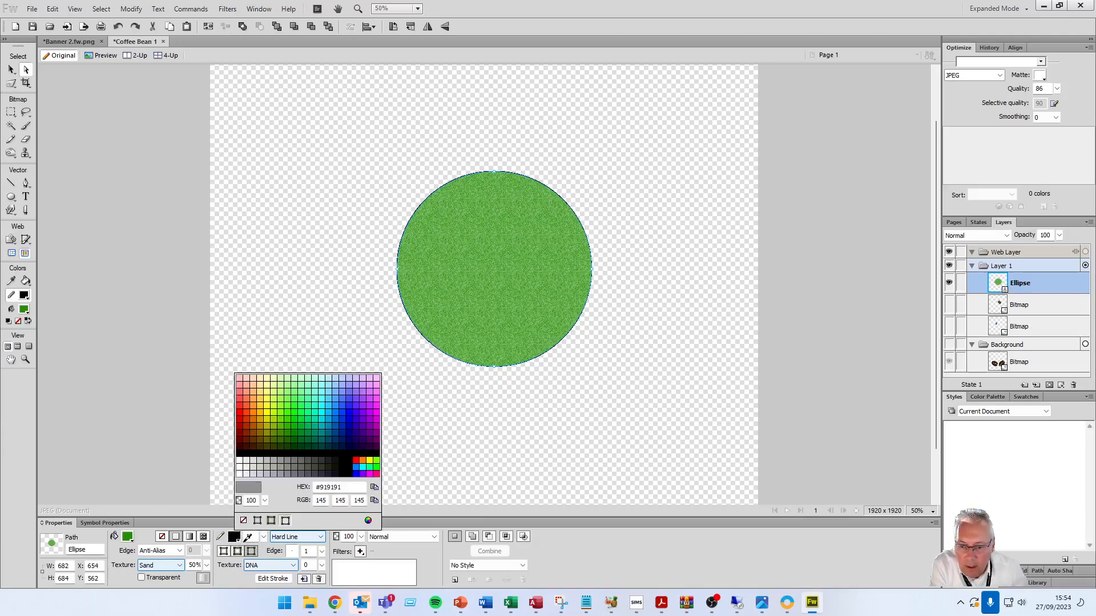
left_click(244, 522)
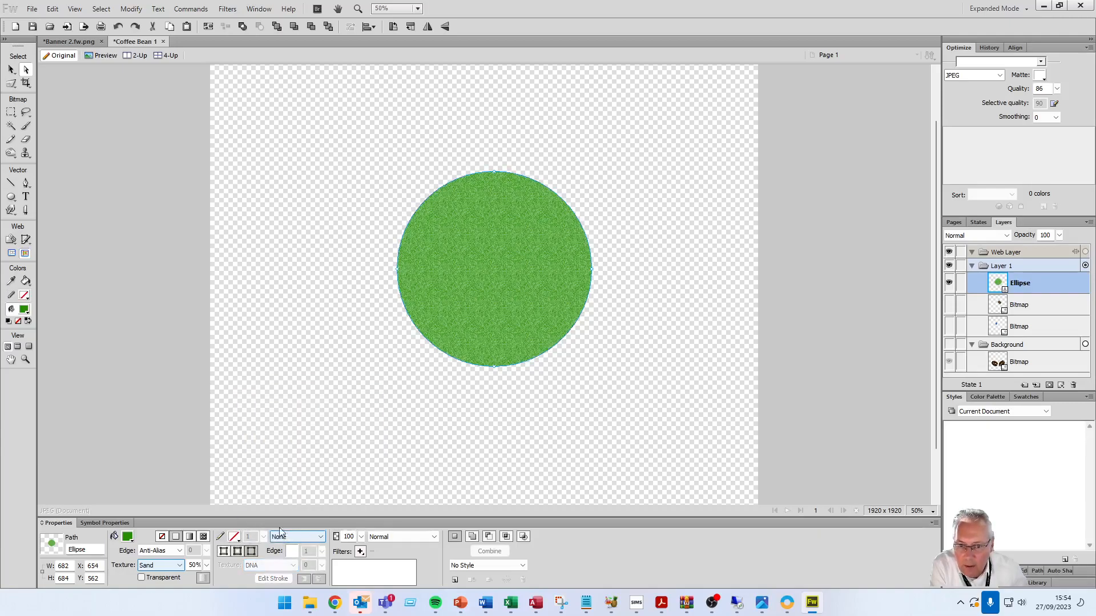